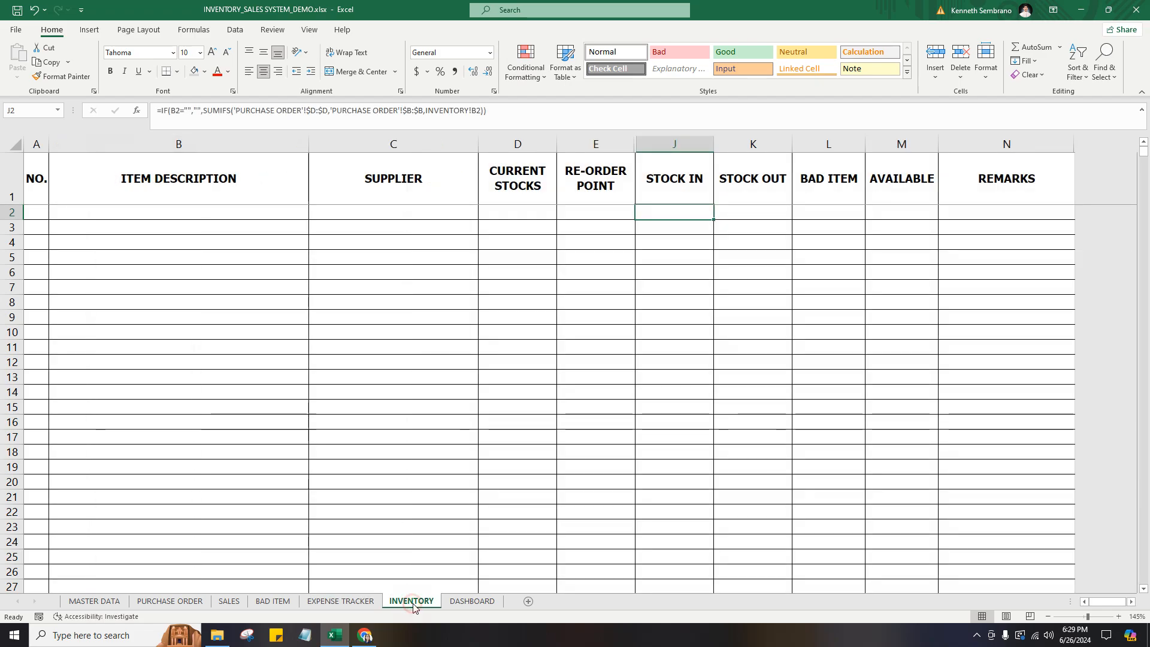
List the items SAFEGUARD 100G and SILKA PAPAYA 150G in the first two item description rows of the MASTER DATA sheet.
{"action": "left_click", "coordinate": [469, 602]}
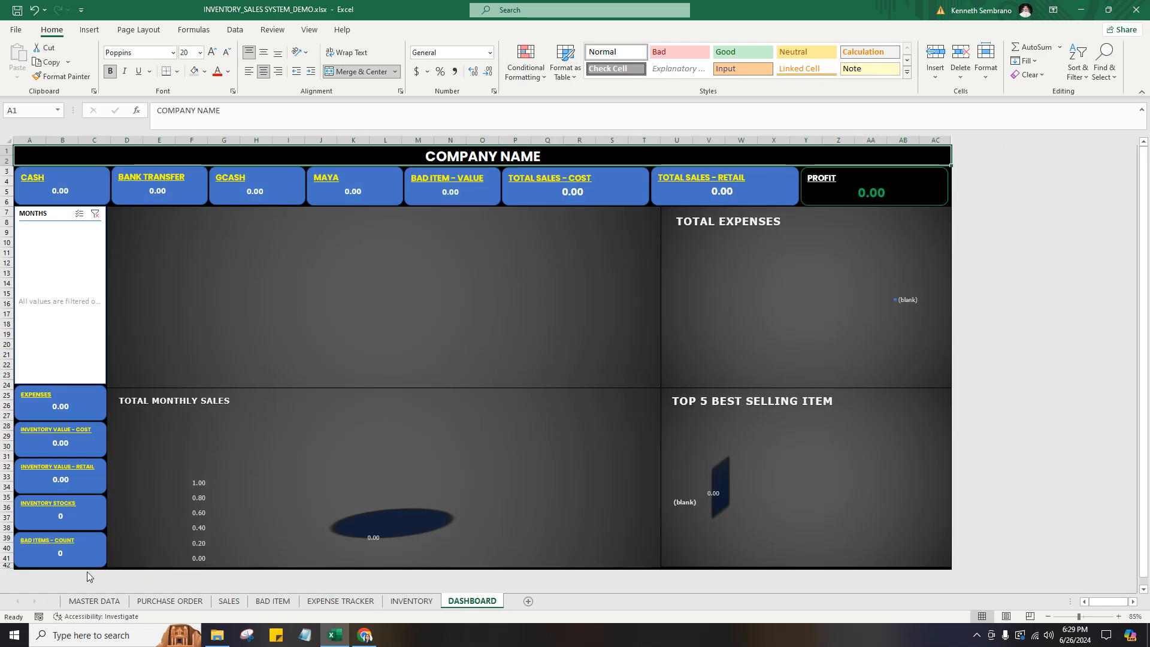
{"action": "left_click", "coordinate": [94, 601]}
{"action": "left_click", "coordinate": [172, 216]}
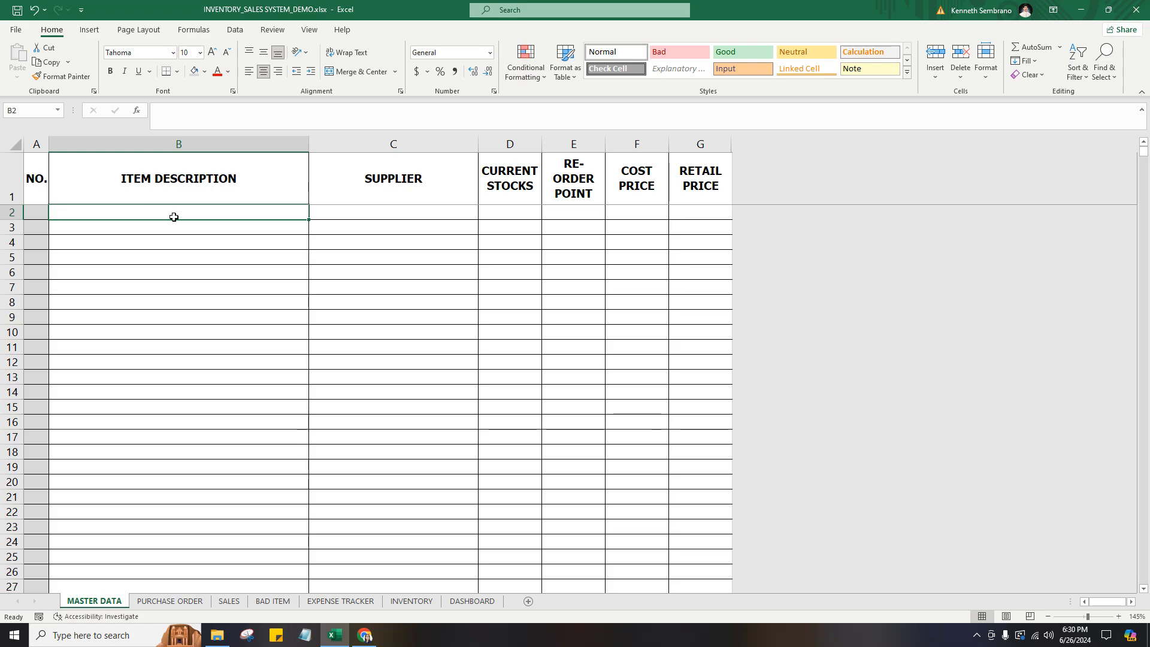
{"action": "type", "text": "SAFE"}
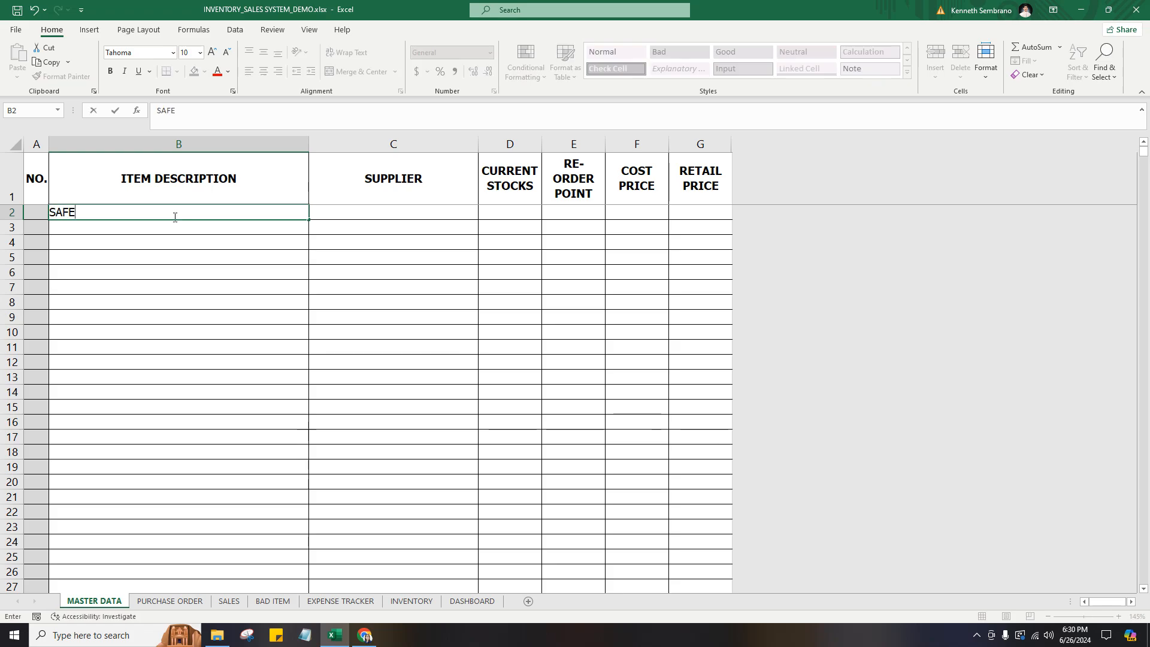
{"action": "type", "text": "GUARD 100G"}
{"action": "key", "text": "Return"}
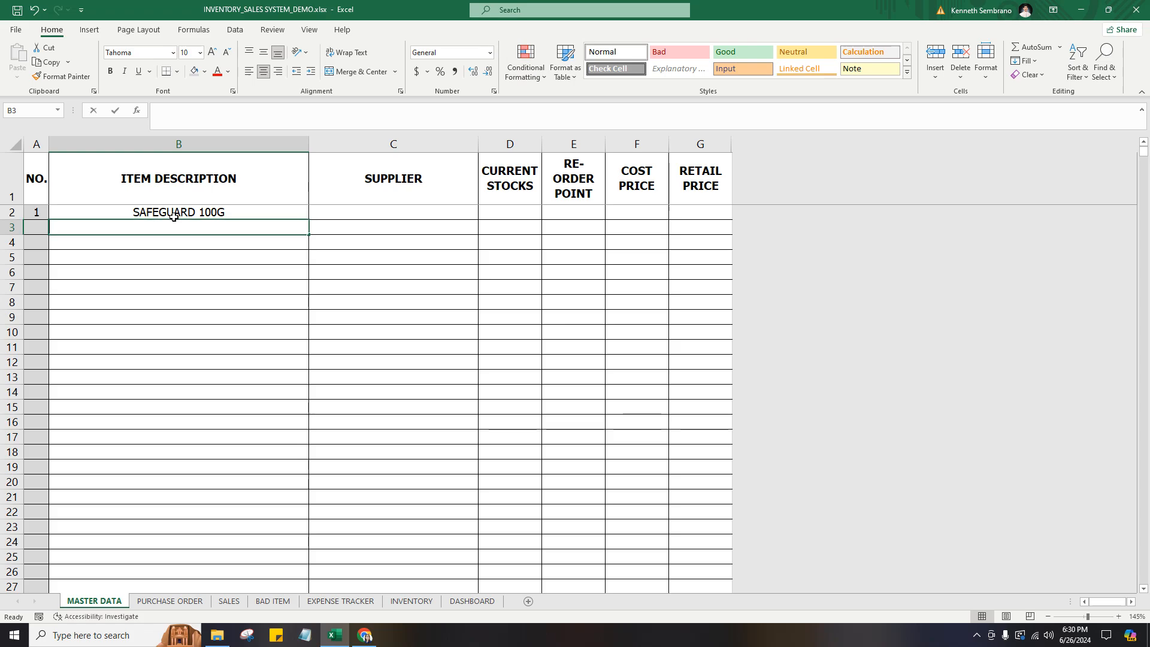
{"action": "type", "text": "SILKA PAPAYA"}
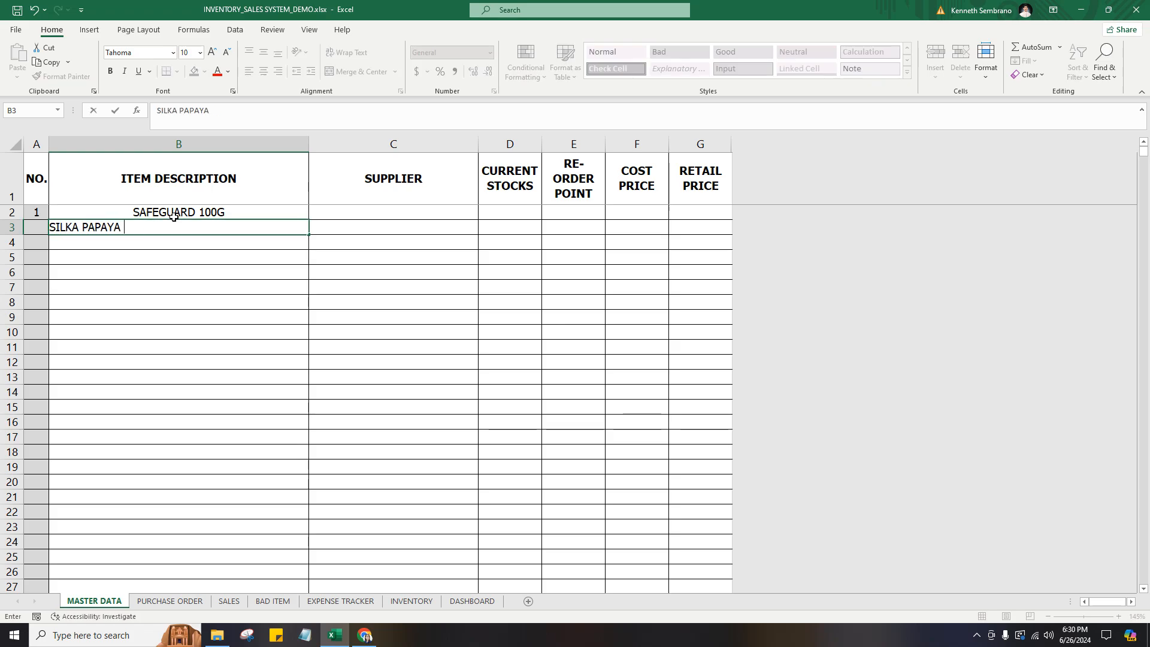
{"action": "type", "text": " 150G"}
{"action": "key", "text": "Tab"}
Enter TEST1 as the supplier of SAFEGUARD 100G and TEST2 as the supplier of SILKA PAPAYA 150G.
{"action": "key", "text": "Up"}
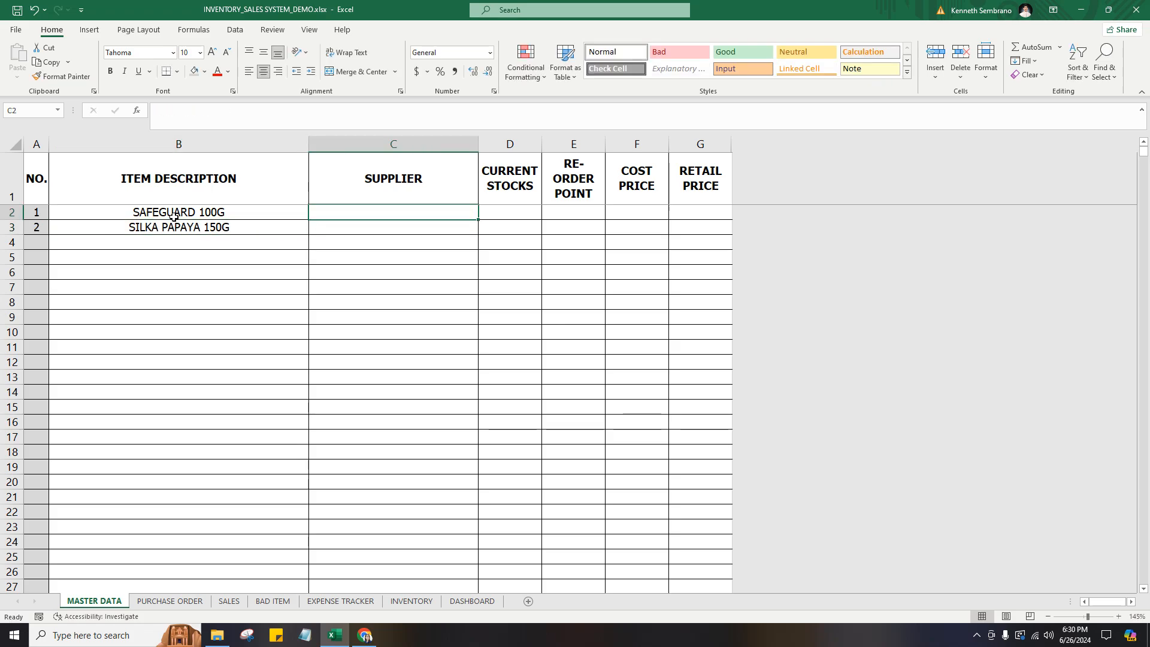
{"action": "type", "text": "TEST1"}
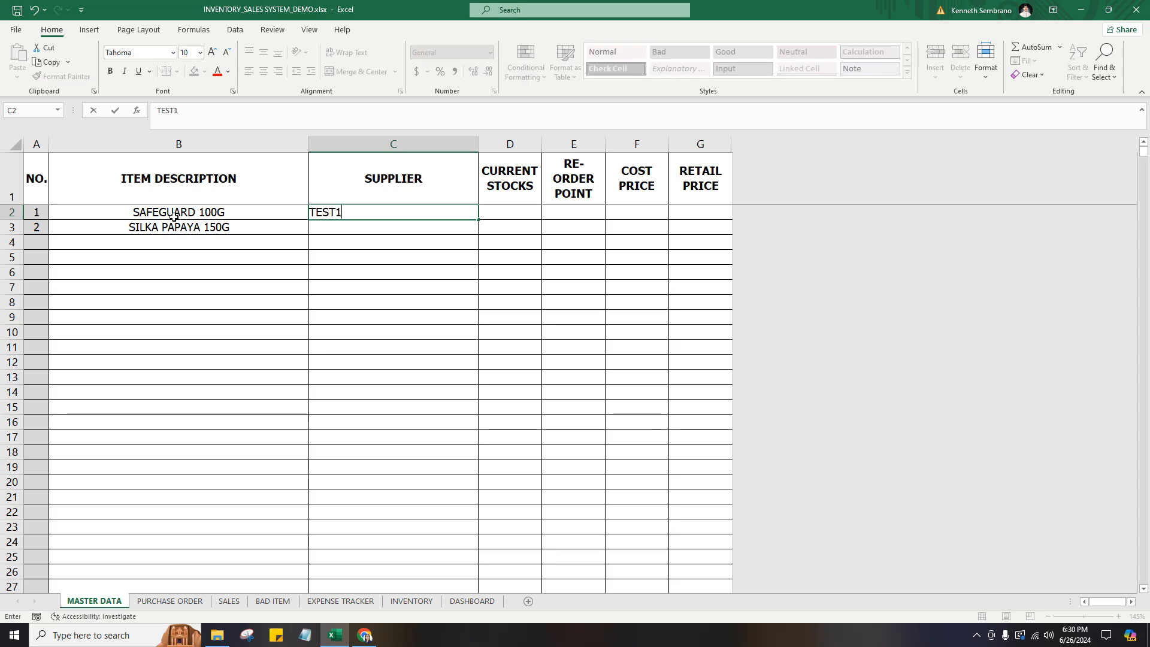
{"action": "key", "text": "Return"}
{"action": "type", "text": "TEST2"}
{"action": "key", "text": "Tab"}
Set the current stocks of both items in the MASTER DATA sheet to 50.
{"action": "key", "text": "Up"}
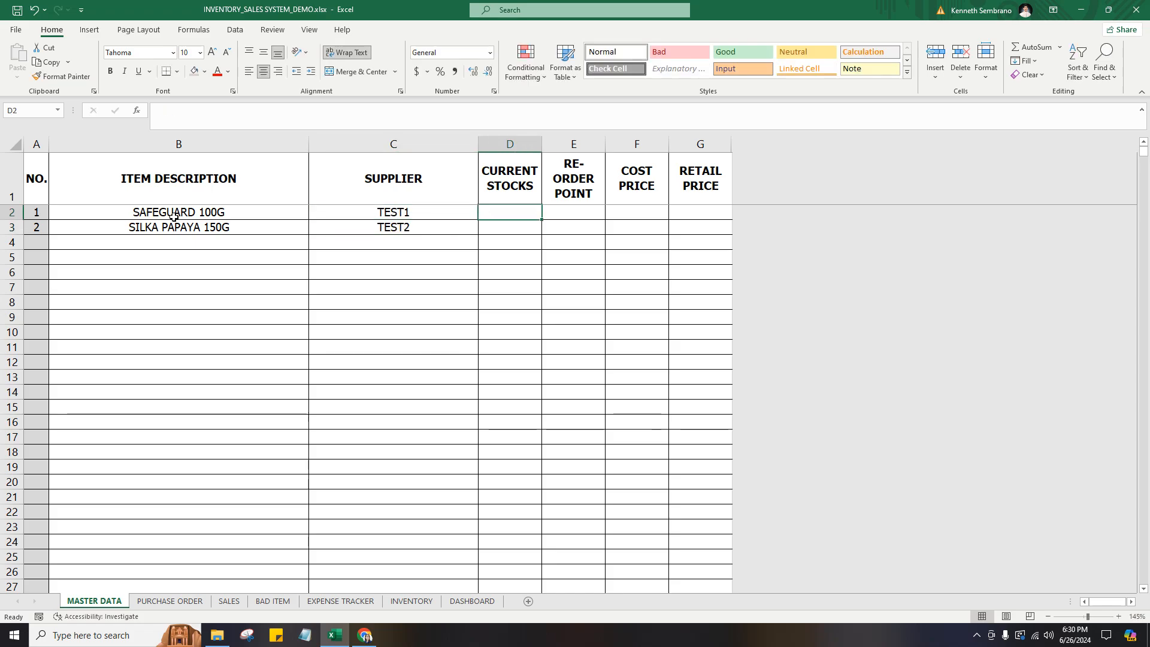
{"action": "type", "text": "50"}
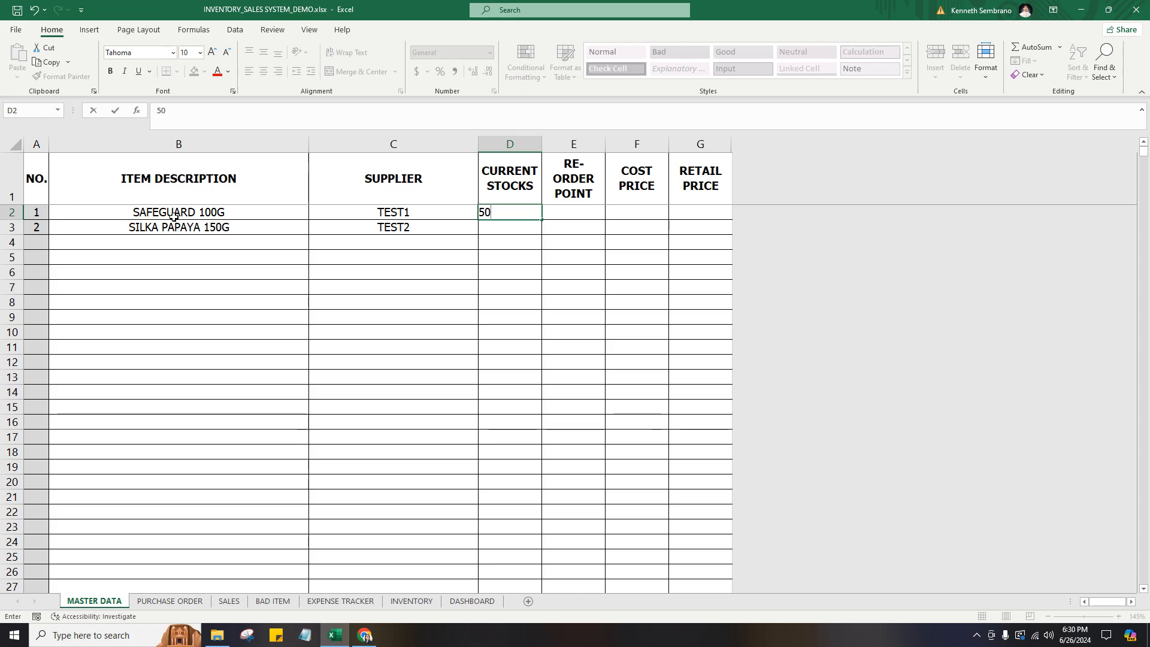
{"action": "key", "text": "Return"}
{"action": "type", "text": "50"}
{"action": "key", "text": "Return"}
Set the re-order point of both items in the MASTER DATA sheet to 20.
{"action": "key", "text": "Up"}
{"action": "key", "text": "Up"}
{"action": "key", "text": "Right"}
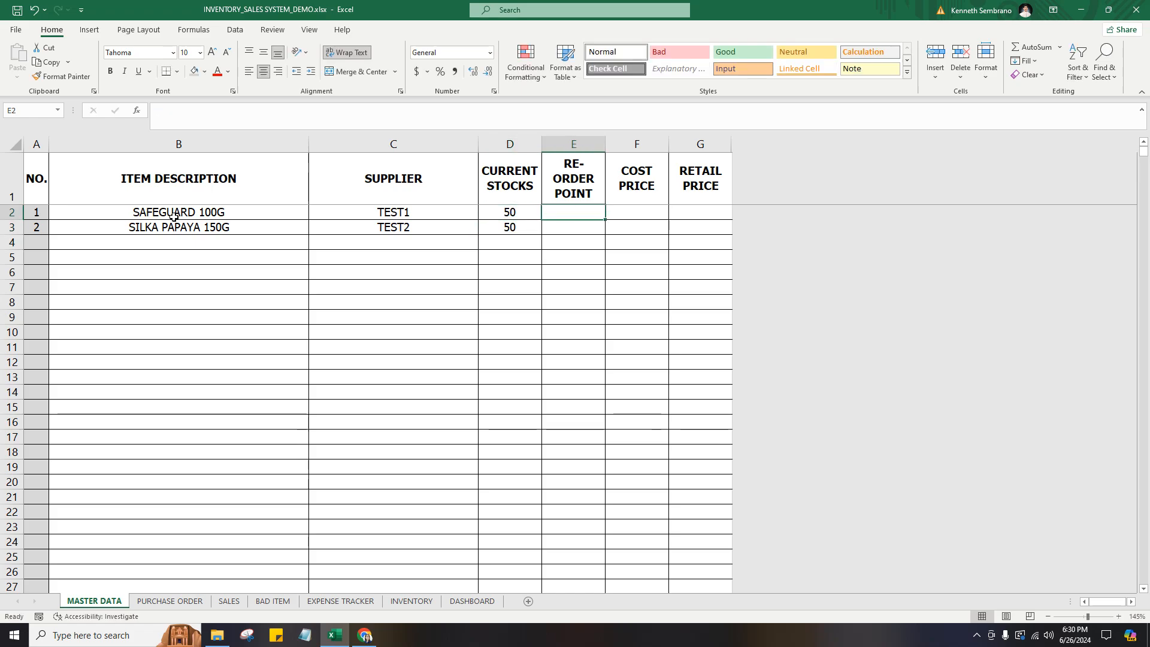
{"action": "type", "text": "20"}
{"action": "key", "text": "Return"}
{"action": "type", "text": "20"}
{"action": "key", "text": "Return"}
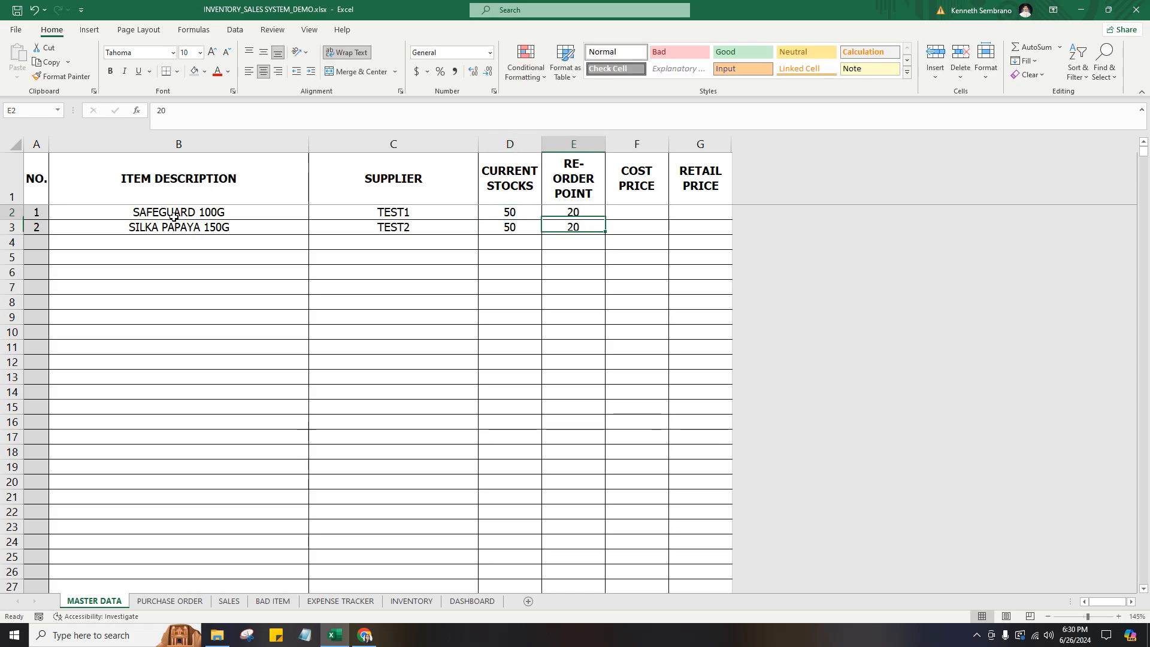
Enter a cost price of 25 and a retail price of 30 for SAFEGUARD 100G.
{"action": "key", "text": "Up"}
{"action": "key", "text": "Up"}
{"action": "key", "text": "Right"}
{"action": "type", "text": "25"}
{"action": "key", "text": "Tab"}
{"action": "type", "text": "30"}
{"action": "key", "text": "Return"}
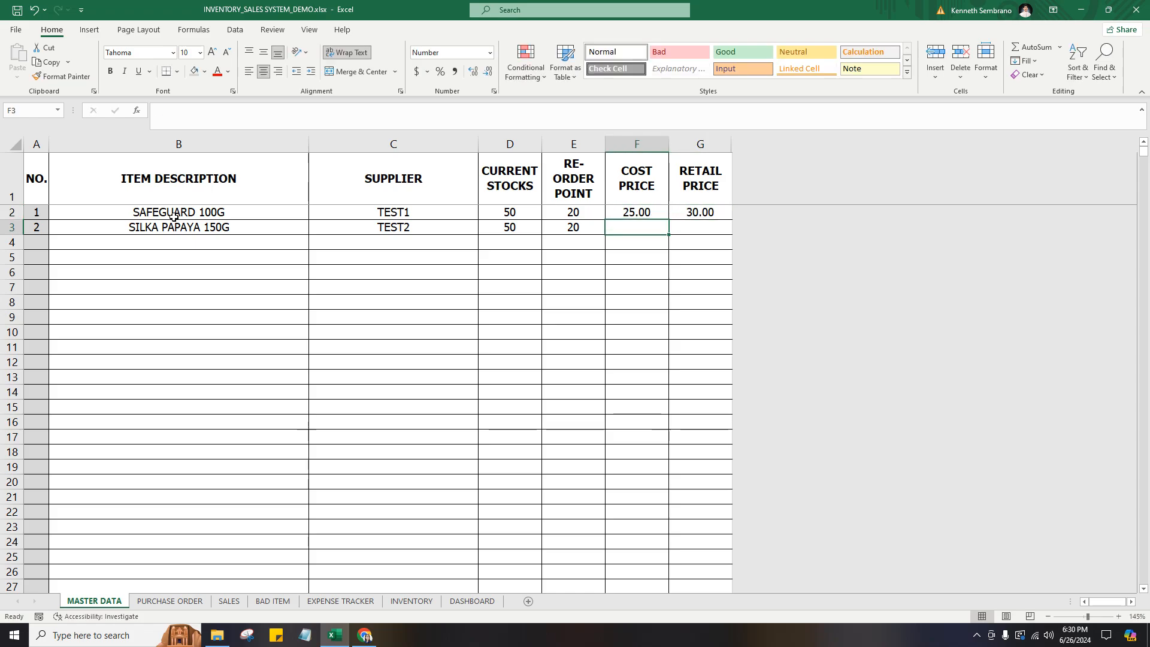
Enter a cost price of 85 and a retail price of 99 for SILKA PAPAYA 150G.
{"action": "type", "text": "85"}
{"action": "key", "text": "Tab"}
{"action": "type", "text": "99"}
{"action": "key", "text": "Return"}
Check the current stocks and re-order points of both items on the INVENTORY sheet.
{"action": "left_click_drag", "start_coordinate": [187, 210], "coordinate": [233, 211]}
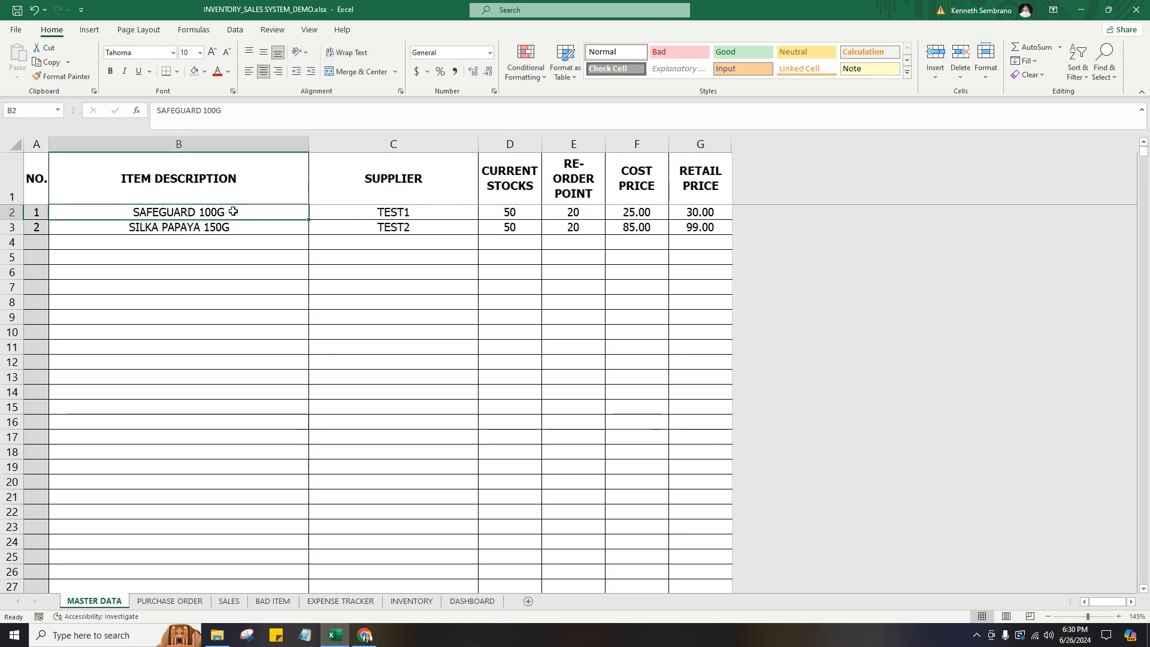
{"action": "left_click", "coordinate": [411, 601]}
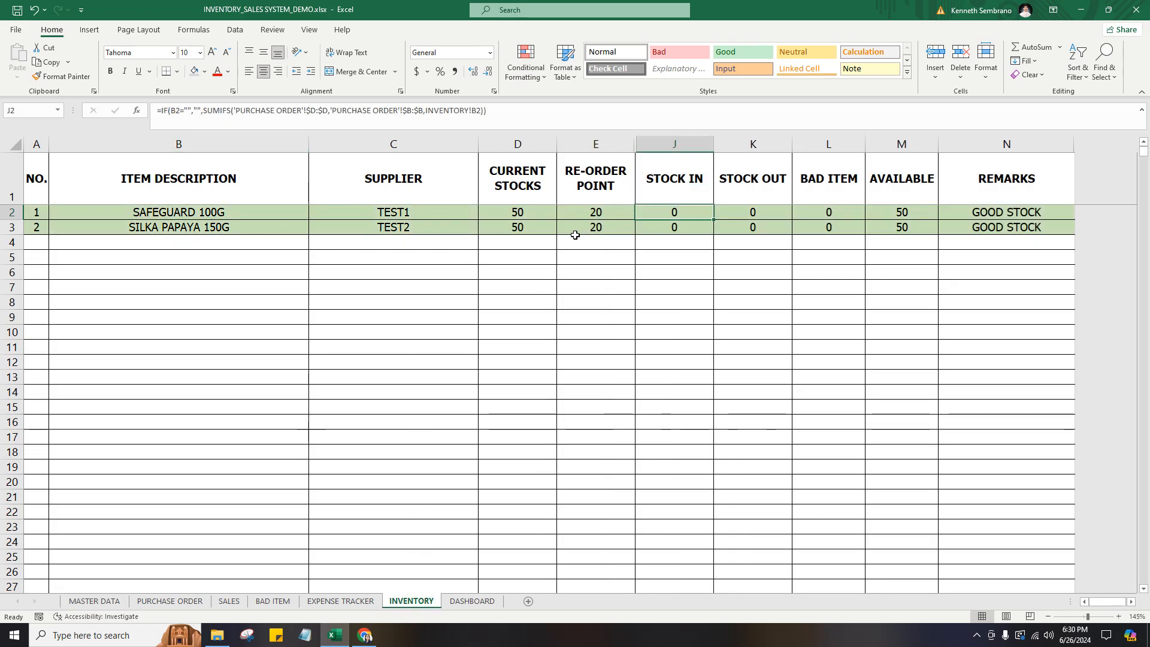
{"action": "left_click_drag", "start_coordinate": [533, 212], "coordinate": [597, 226]}
{"action": "left_click", "coordinate": [604, 189]}
{"action": "left_click", "coordinate": [605, 187]}
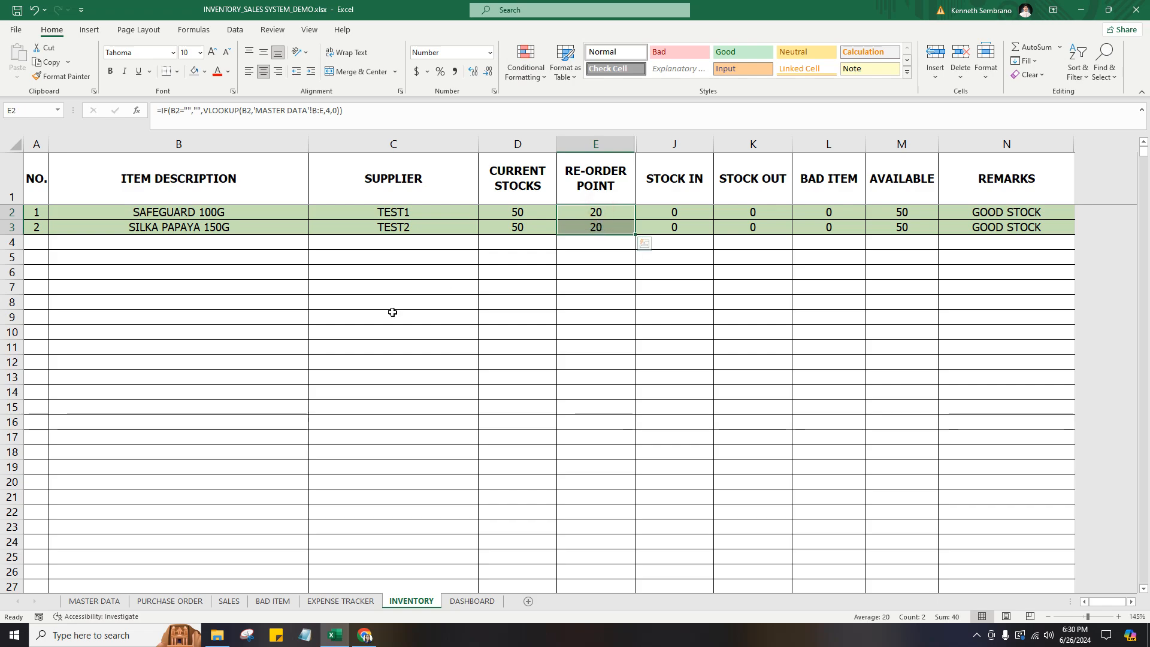
Start the first PURCHASE ORDER entry in row 2 with the date 6/26 and the item SAFEGUARD 100G.
{"action": "left_click", "coordinate": [108, 599]}
{"action": "left_click", "coordinate": [175, 602]}
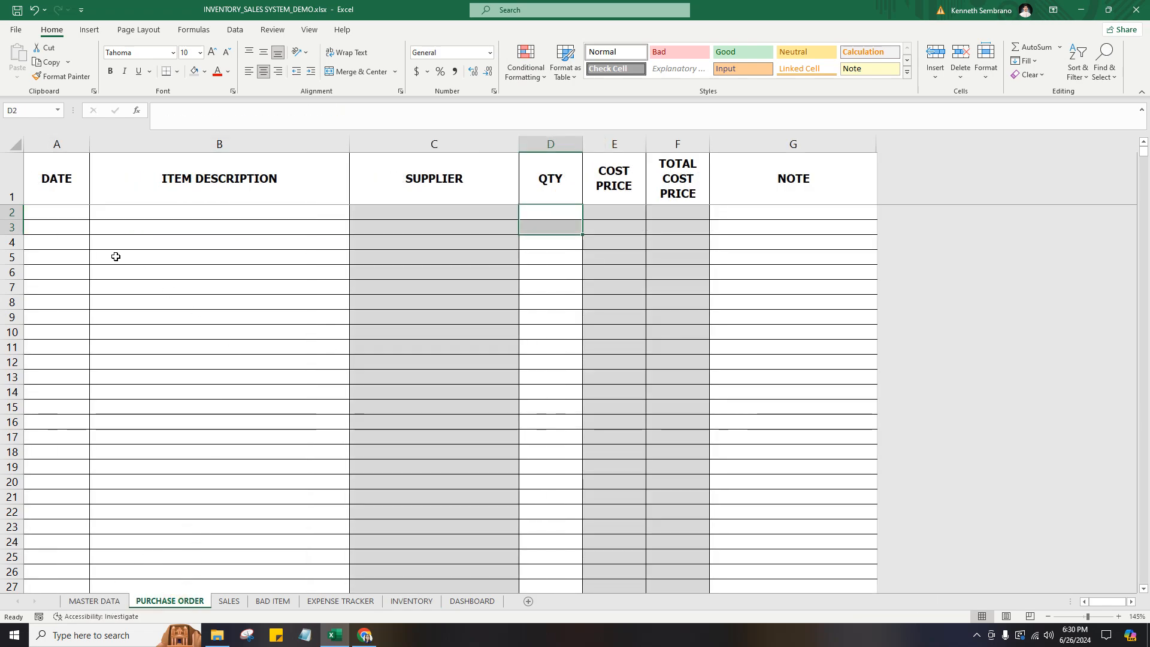
{"action": "left_click", "coordinate": [150, 211]}
{"action": "left_click", "coordinate": [75, 216]}
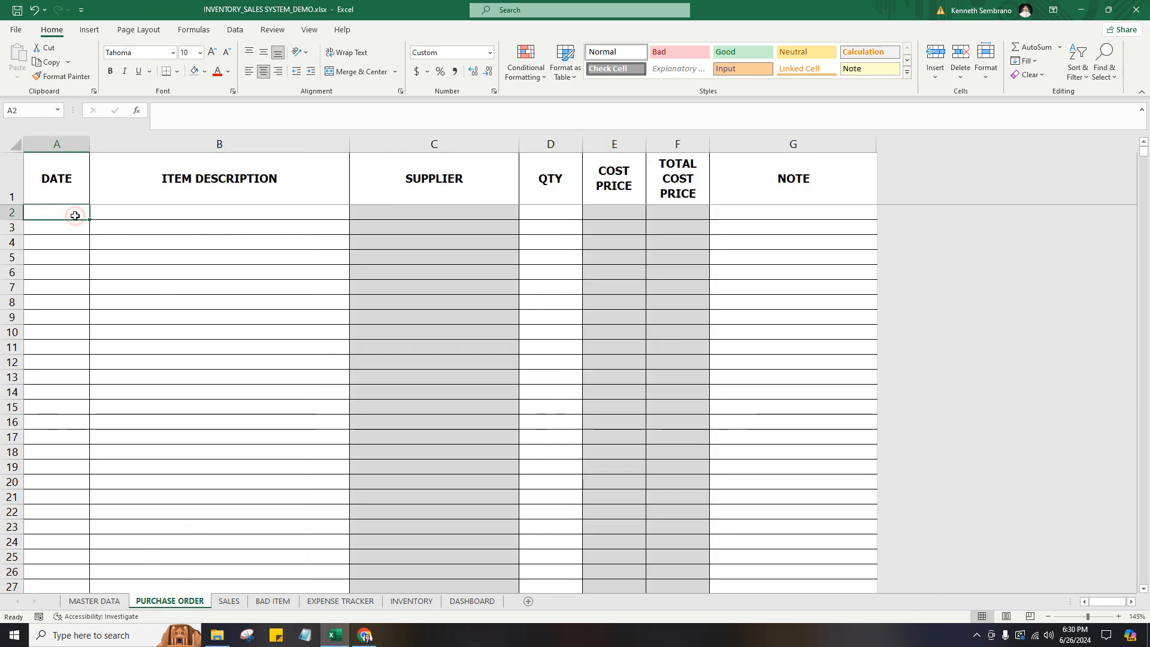
{"action": "type", "text": "6/26"}
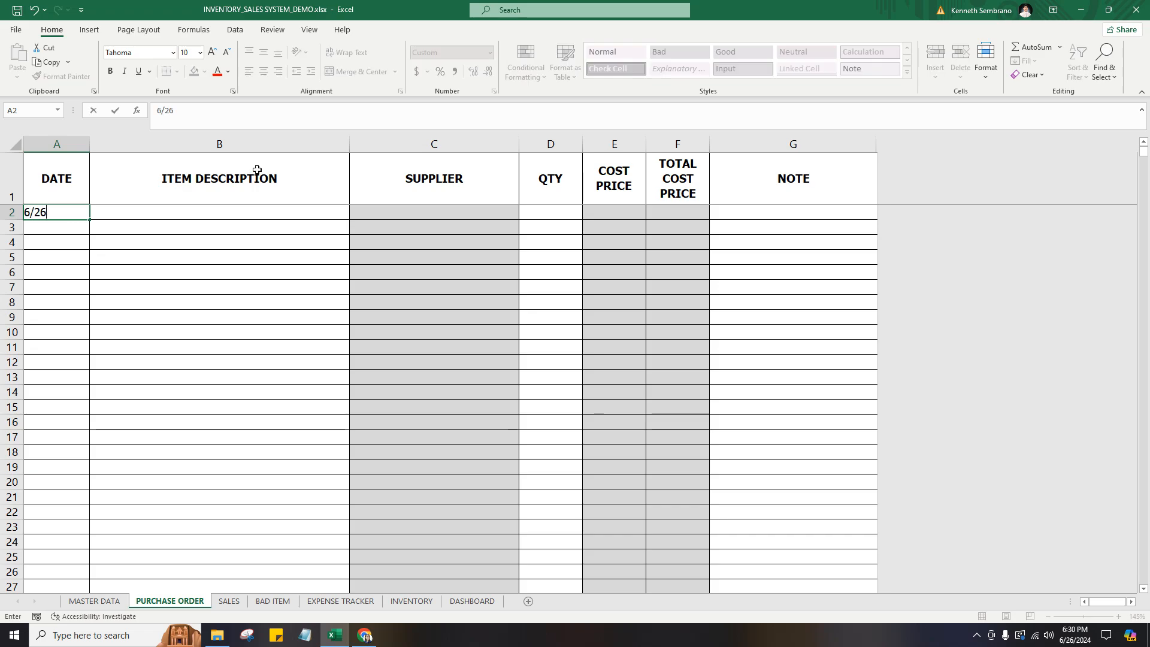
{"action": "key", "text": "Tab"}
{"action": "left_click", "coordinate": [353, 213]}
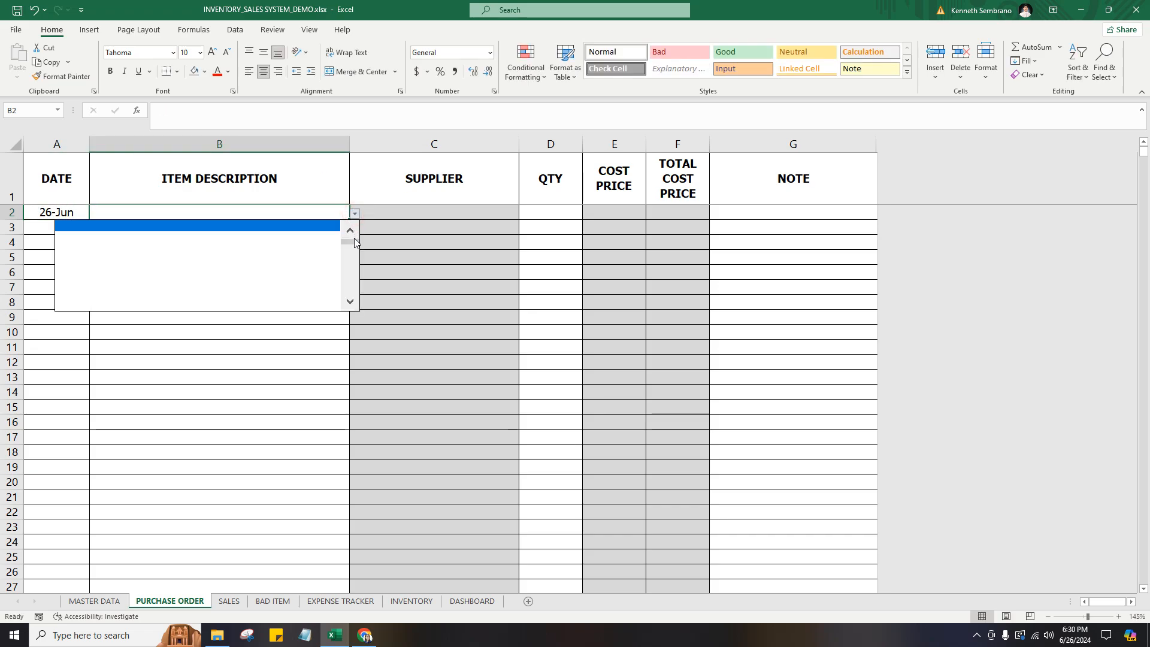
{"action": "left_click_drag", "start_coordinate": [352, 244], "coordinate": [358, 231]}
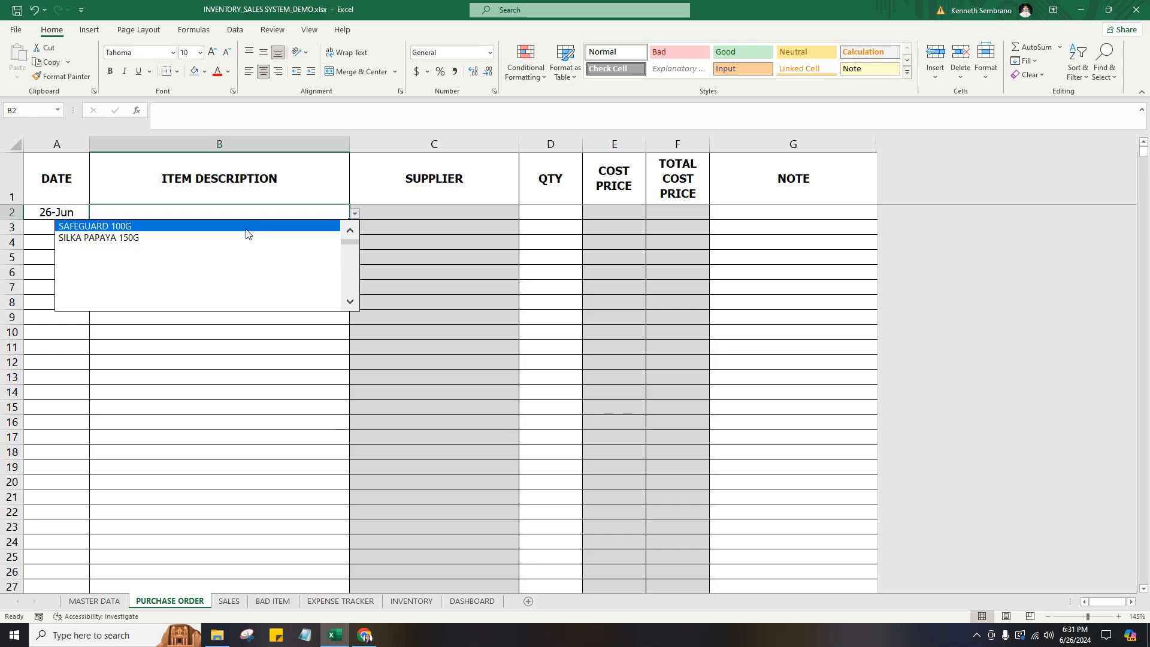
{"action": "left_click", "coordinate": [246, 230]}
Add a second purchase order entry in row 3 with the date 6/26 and the item SILKA PAPAYA 150G.
{"action": "left_click", "coordinate": [63, 231]}
{"action": "type", "text": "6/26"}
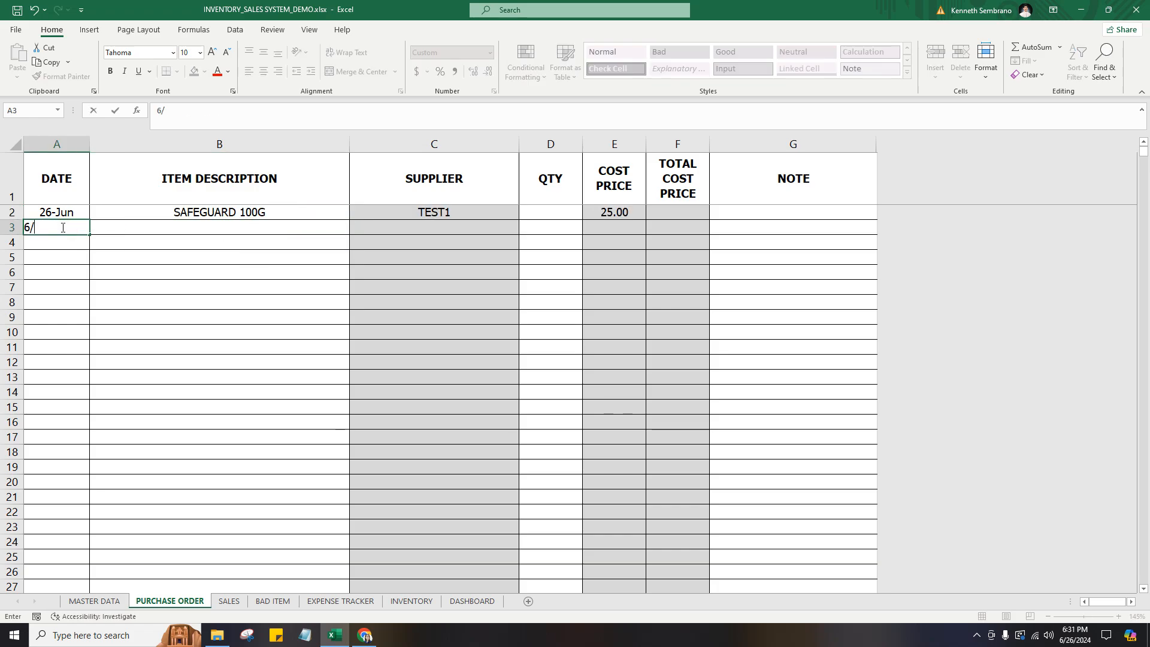
{"action": "key", "text": "Tab"}
{"action": "key", "text": "alt+Down"}
{"action": "left_click", "coordinate": [80, 253]}
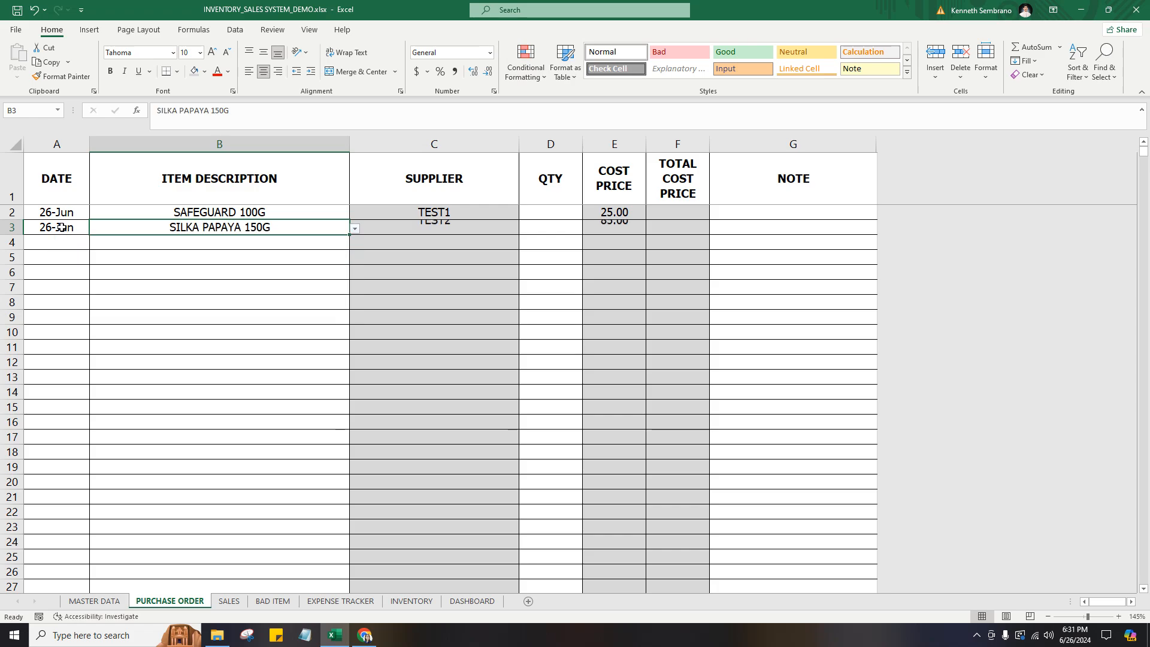
Set the quantity of both 26-Jun purchase order entries to 100.
{"action": "left_click", "coordinate": [560, 211]}
{"action": "type", "text": "100"}
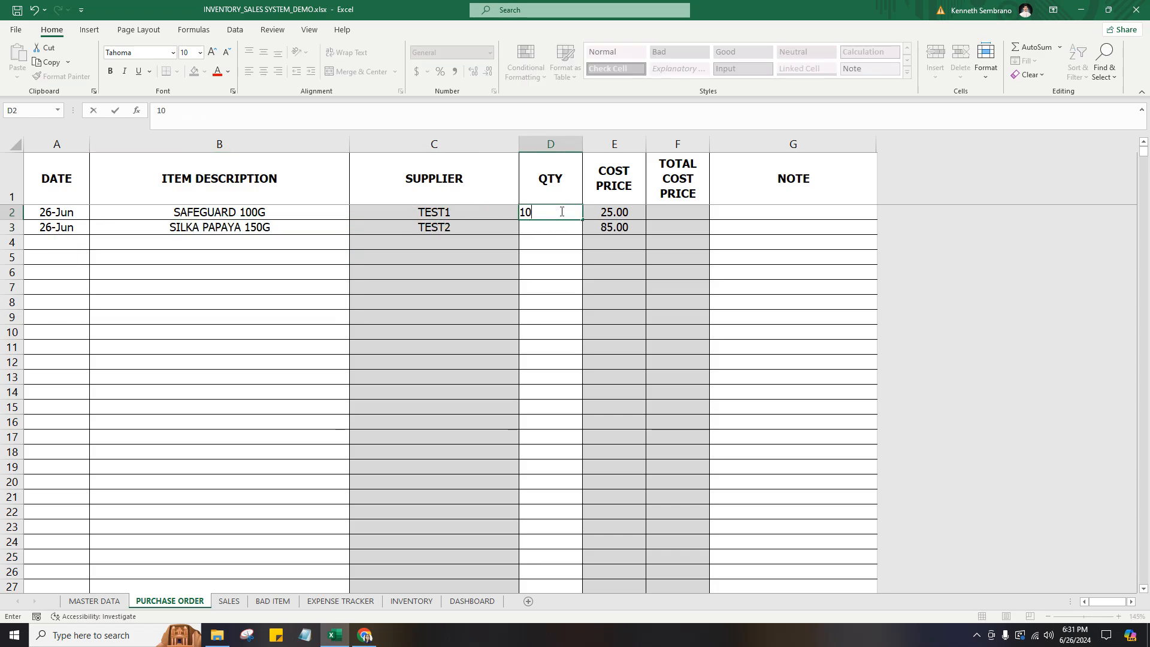
{"action": "key", "text": "Return"}
{"action": "type", "text": "100"}
{"action": "key", "text": "Return"}
Review the ordered quantities and check the stock in and available figures of both items on the INVENTORY sheet.
{"action": "left_click_drag", "start_coordinate": [561, 211], "coordinate": [558, 229]}
{"action": "left_click", "coordinate": [590, 210]}
{"action": "left_click", "coordinate": [563, 300]}
{"action": "left_click", "coordinate": [411, 601]}
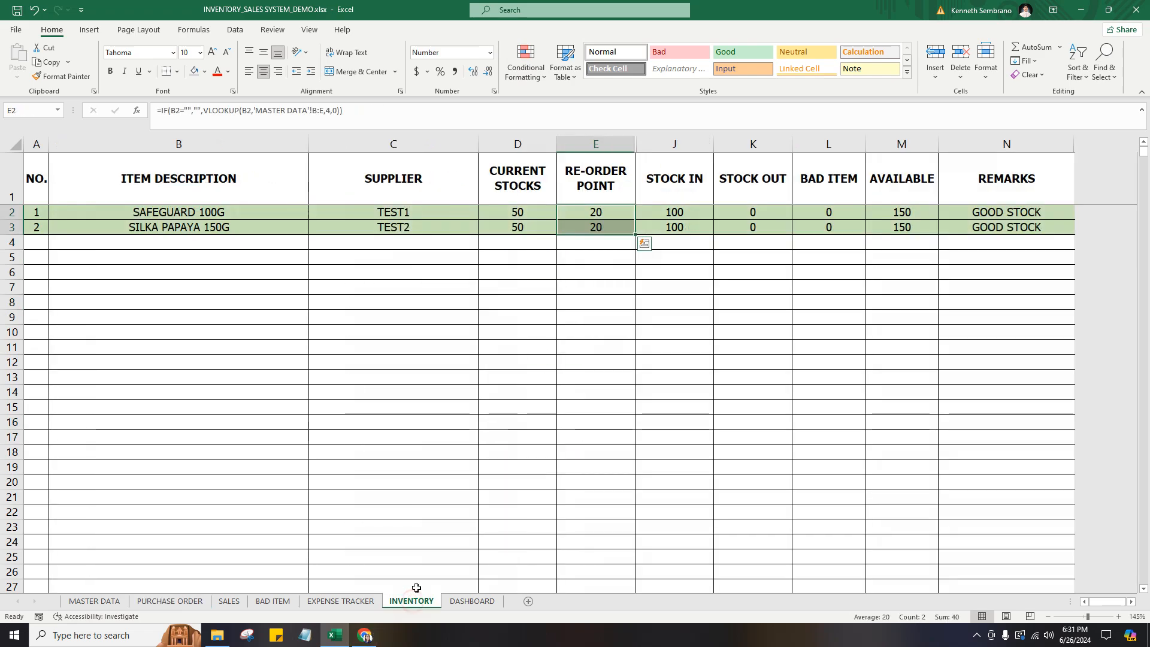
{"action": "left_click", "coordinate": [905, 242]}
{"action": "left_click_drag", "start_coordinate": [674, 213], "coordinate": [675, 228]}
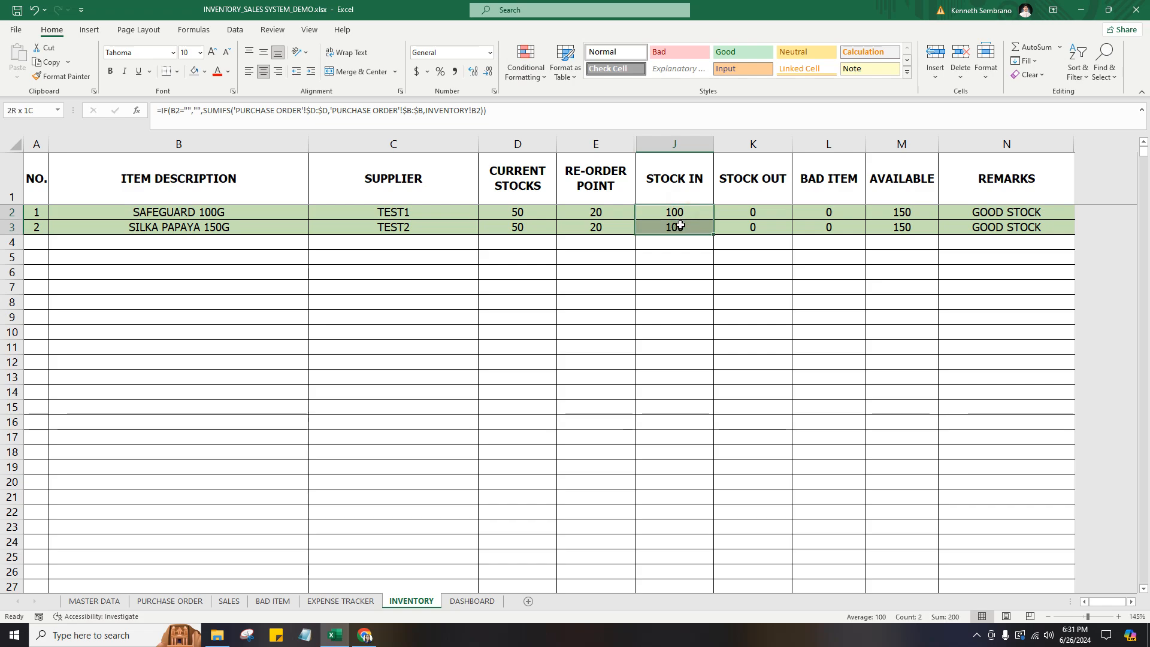
{"action": "left_click_drag", "start_coordinate": [903, 211], "coordinate": [903, 226]}
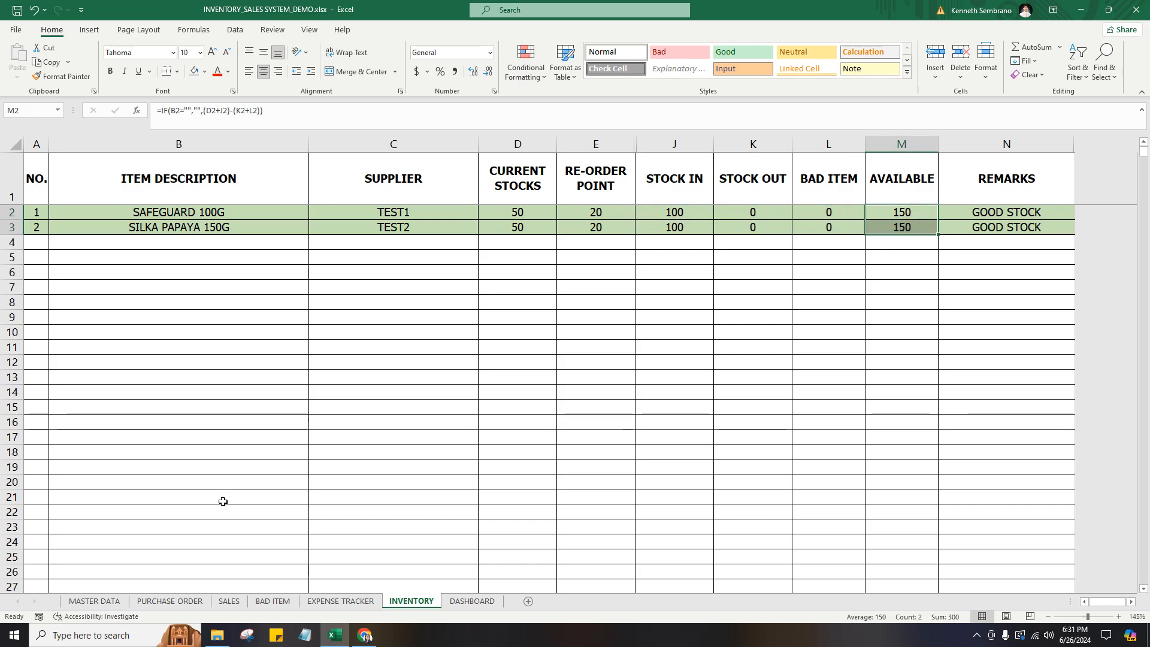
Add a purchase order entry in row 4 of the PURCHASE ORDER sheet with the date 6/27 and the item SAFEGUARD 100G.
{"action": "left_click", "coordinate": [169, 601]}
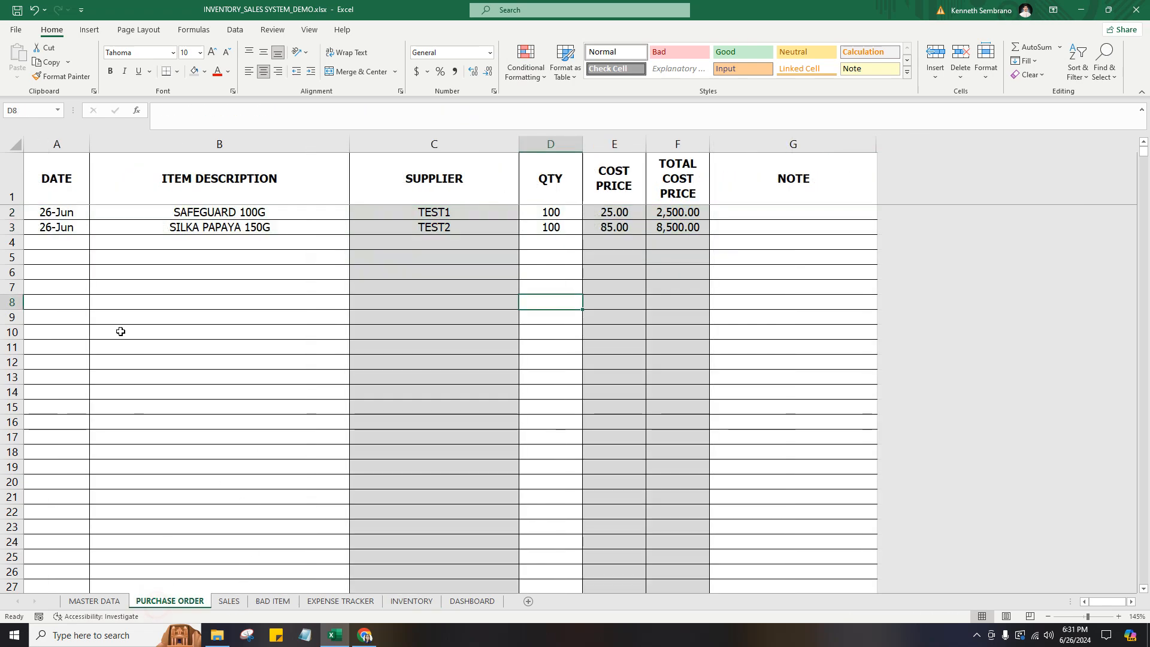
{"action": "left_click", "coordinate": [75, 243]}
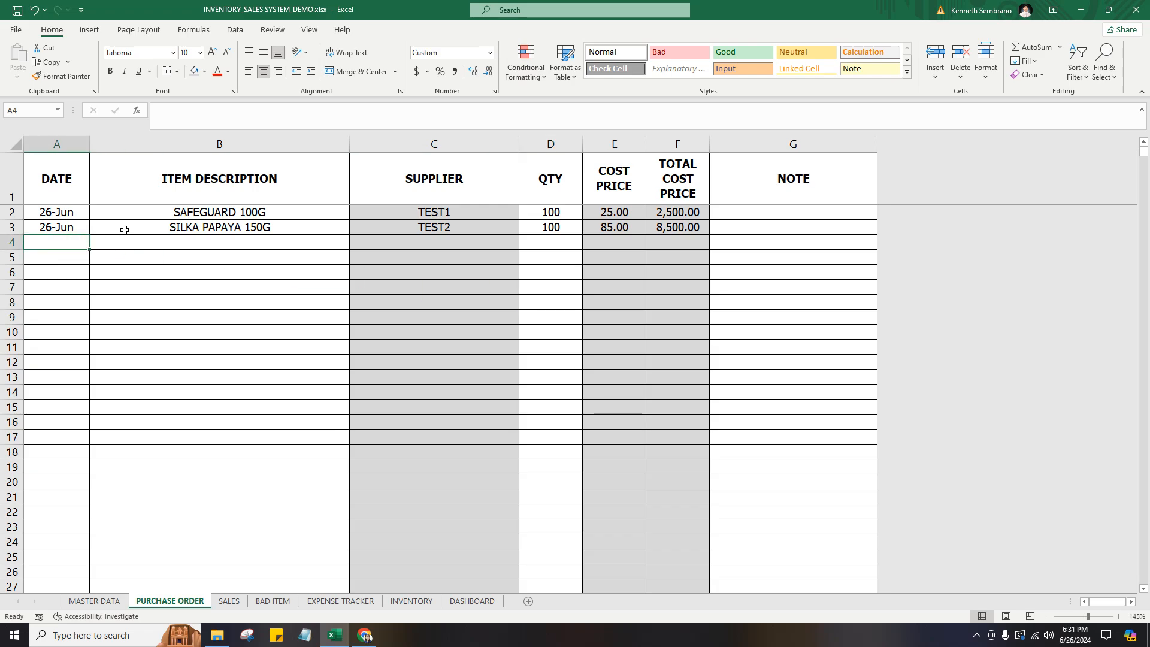
{"action": "type", "text": "6/27"}
{"action": "key", "text": "Tab"}
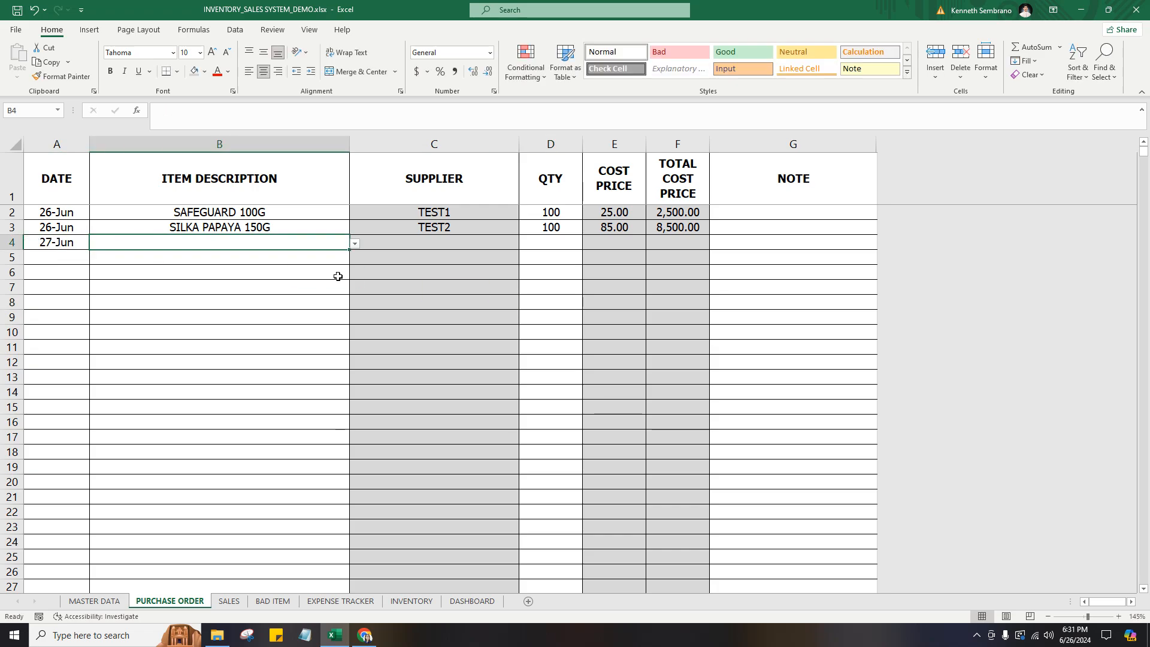
{"action": "left_click", "coordinate": [355, 244]}
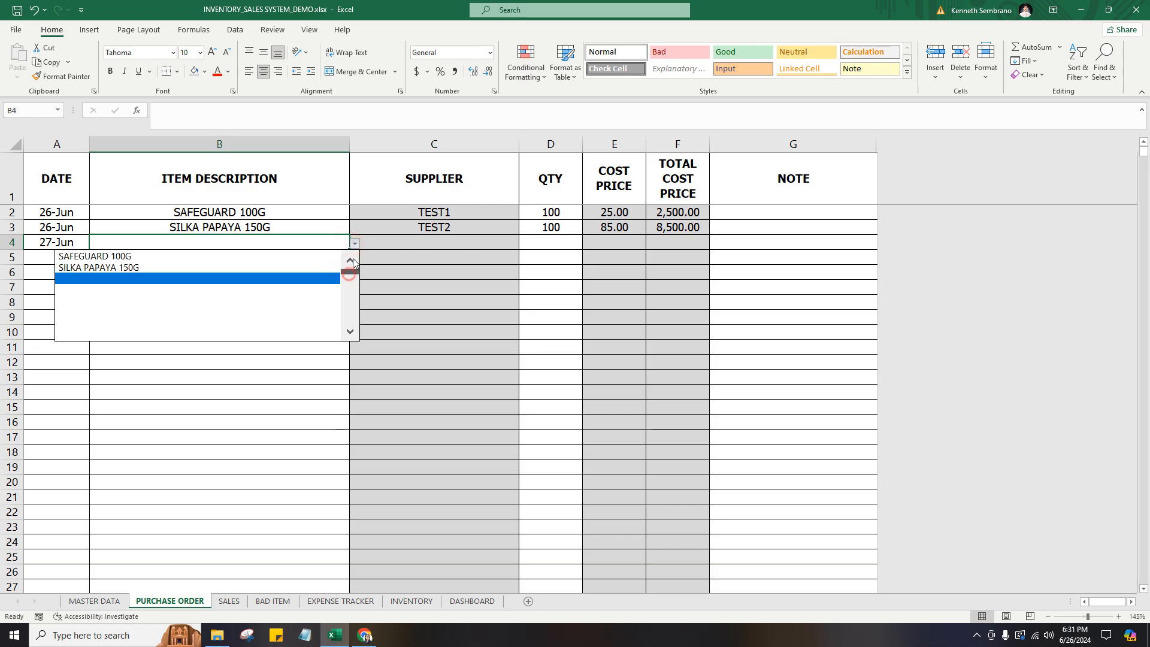
{"action": "left_click", "coordinate": [289, 257]}
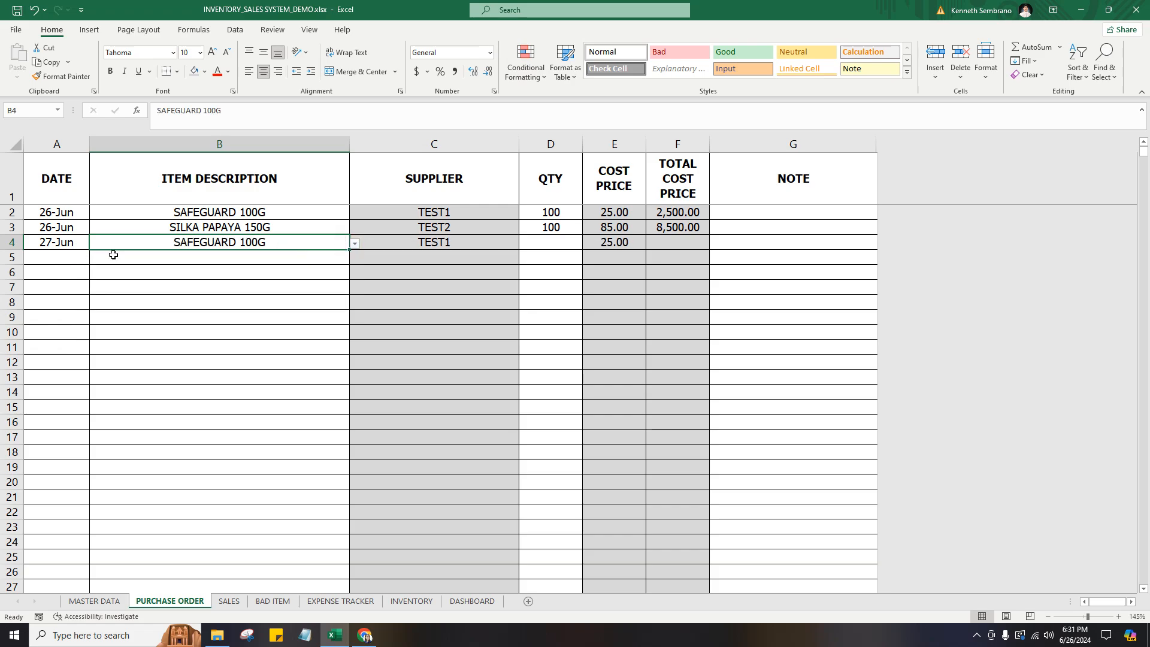
Add a purchase order entry in row 5 with the date 6/27 and the item SILKA PAPAYA 150G.
{"action": "left_click", "coordinate": [66, 261]}
{"action": "type", "text": "6/27"}
{"action": "key", "text": "Tab"}
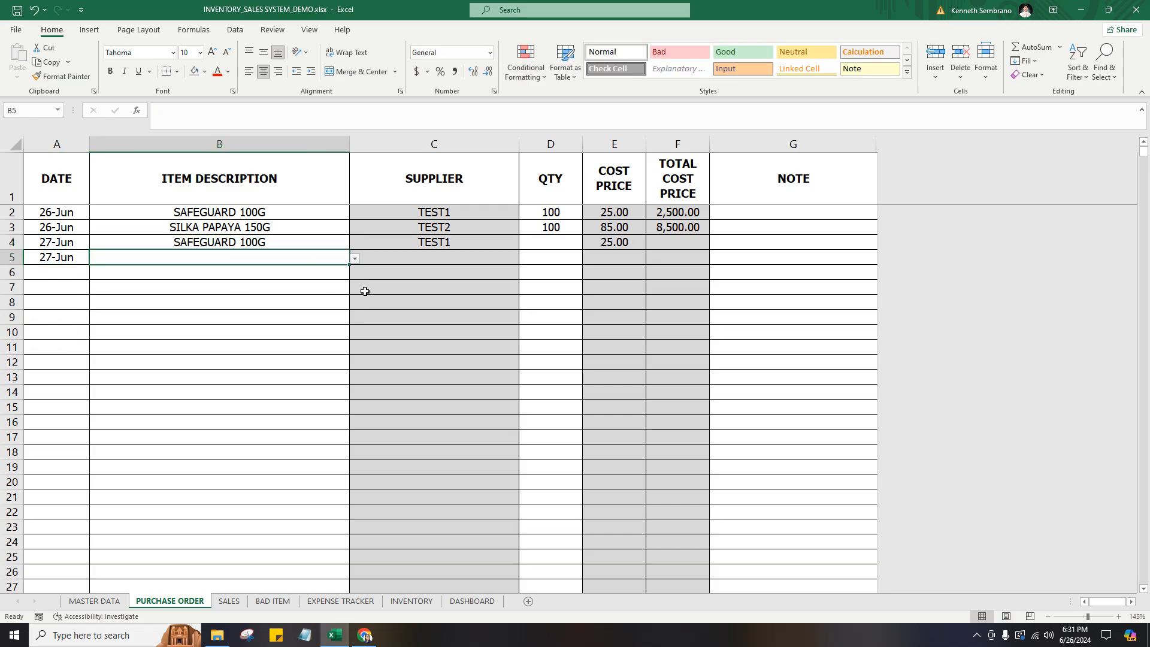
{"action": "left_click", "coordinate": [355, 258]}
{"action": "left_click", "coordinate": [350, 275]}
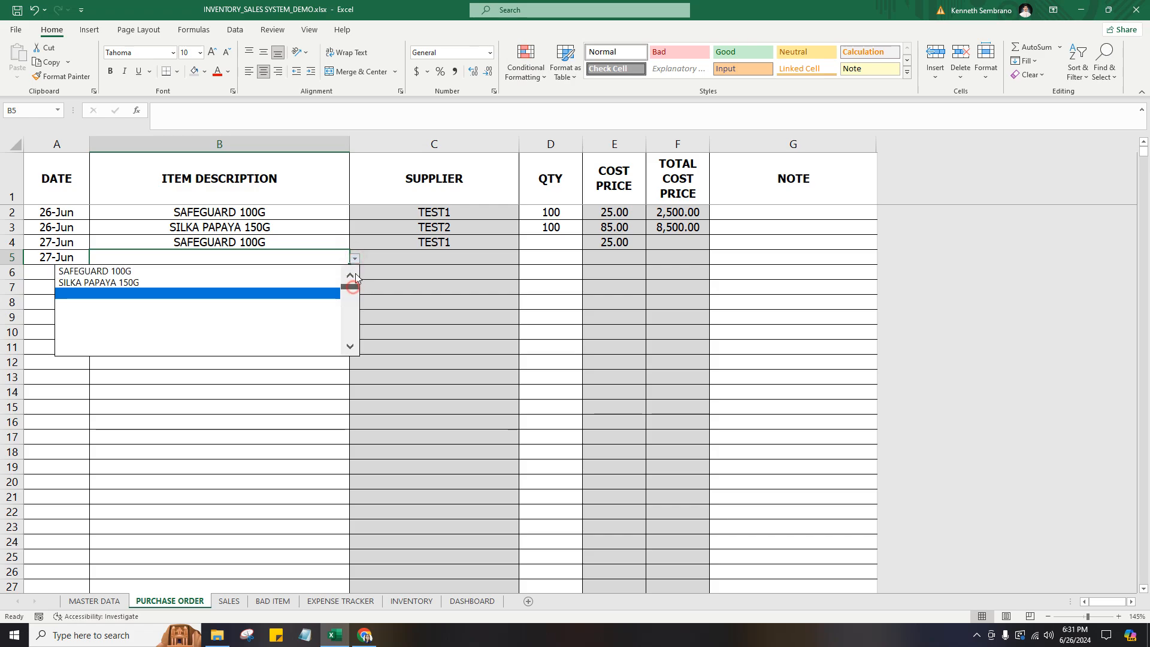
{"action": "left_click", "coordinate": [260, 281]}
Set the quantity of both 27-Jun purchase order entries to 50.
{"action": "left_click", "coordinate": [560, 237]}
{"action": "type", "text": "50"}
{"action": "key", "text": "Return"}
{"action": "type", "text": "50"}
{"action": "key", "text": "Return"}
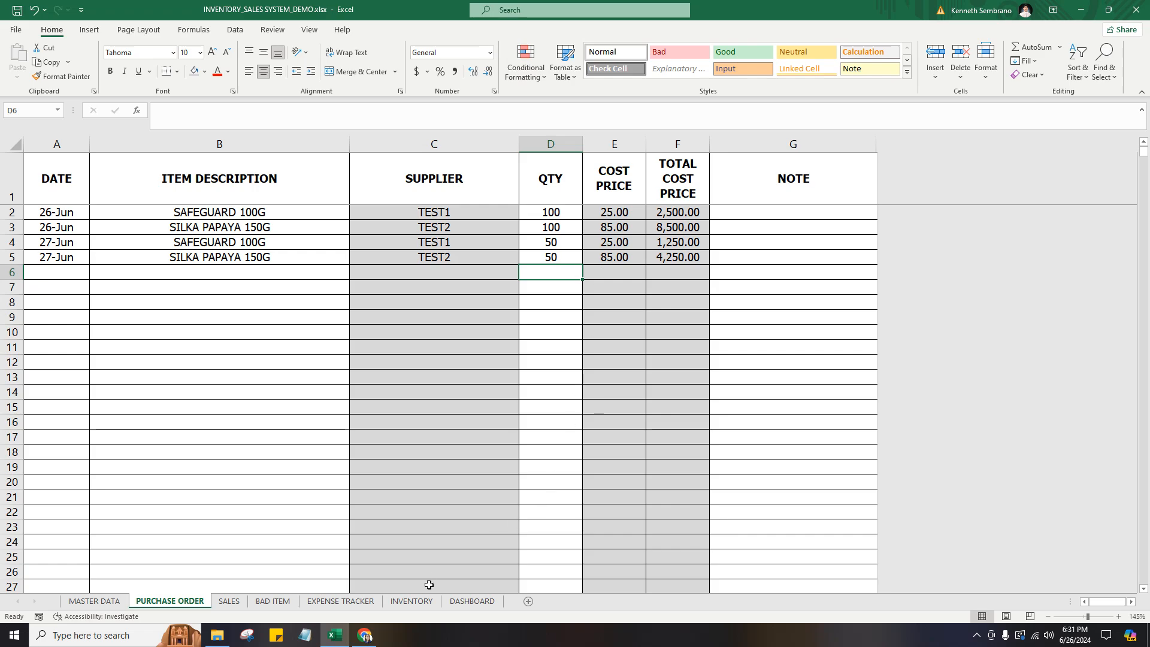
Check how the 27-Jun orders affect the stock in and available columns on the INVENTORY sheet.
{"action": "left_click", "coordinate": [411, 601]}
{"action": "left_click", "coordinate": [841, 264]}
{"action": "left_click_drag", "start_coordinate": [652, 215], "coordinate": [659, 230]}
{"action": "left_click_drag", "start_coordinate": [902, 213], "coordinate": [903, 228]}
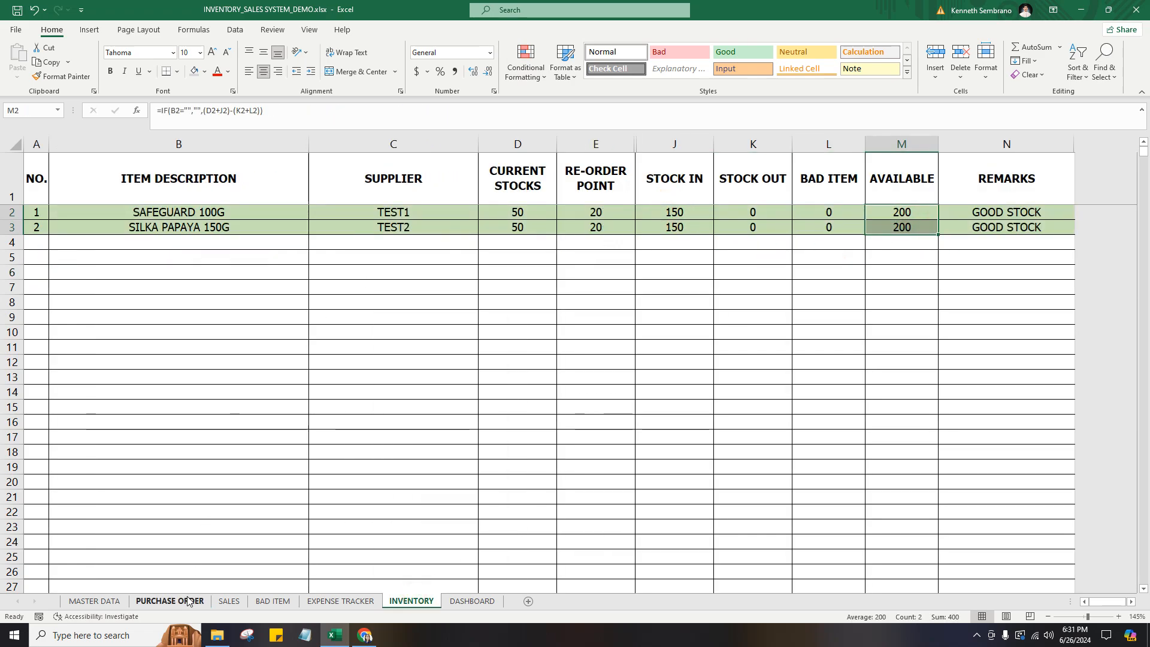
Start a sales entry in row 2 of the SALES sheet with the date 6/26 and the item SAFEGUARD 100G.
{"action": "left_click", "coordinate": [169, 601]}
{"action": "left_click", "coordinate": [235, 600]}
{"action": "left_click", "coordinate": [169, 601]}
{"action": "left_click", "coordinate": [229, 600]}
{"action": "key", "text": "Left"}
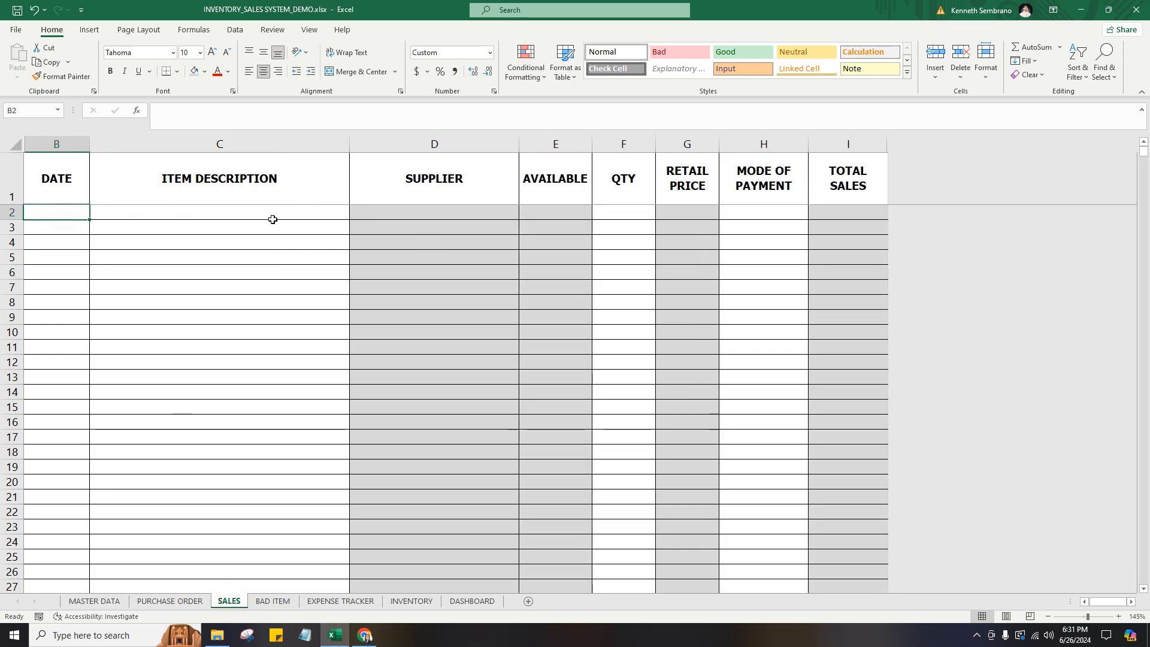
{"action": "type", "text": "6/26"}
{"action": "key", "text": "Tab"}
{"action": "left_click", "coordinate": [355, 214]}
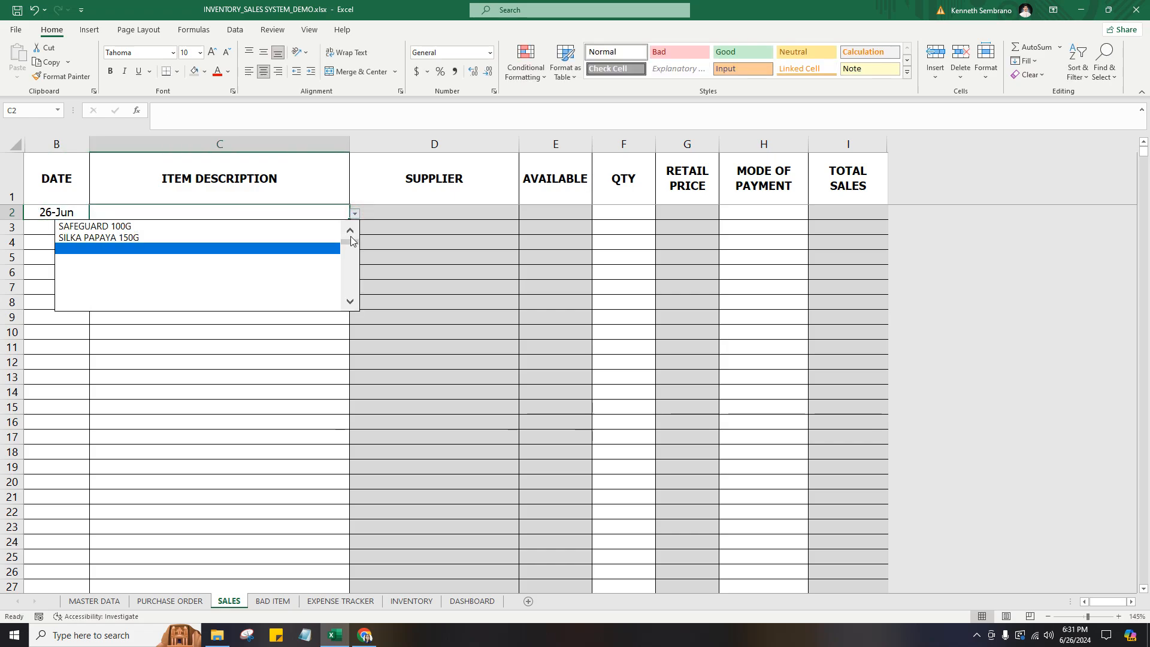
{"action": "left_click", "coordinate": [282, 226]}
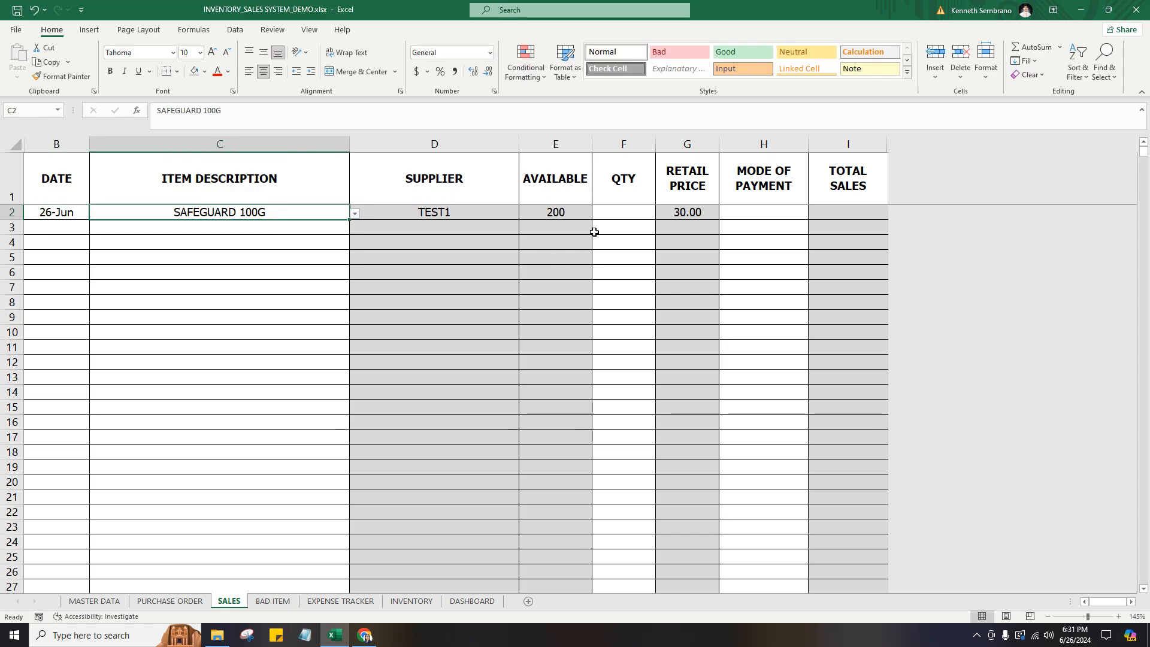
Set the quantity of the SAFEGUARD 100G sale in row 2 to 5 and its mode of payment to CASH.
{"action": "left_click", "coordinate": [623, 213]}
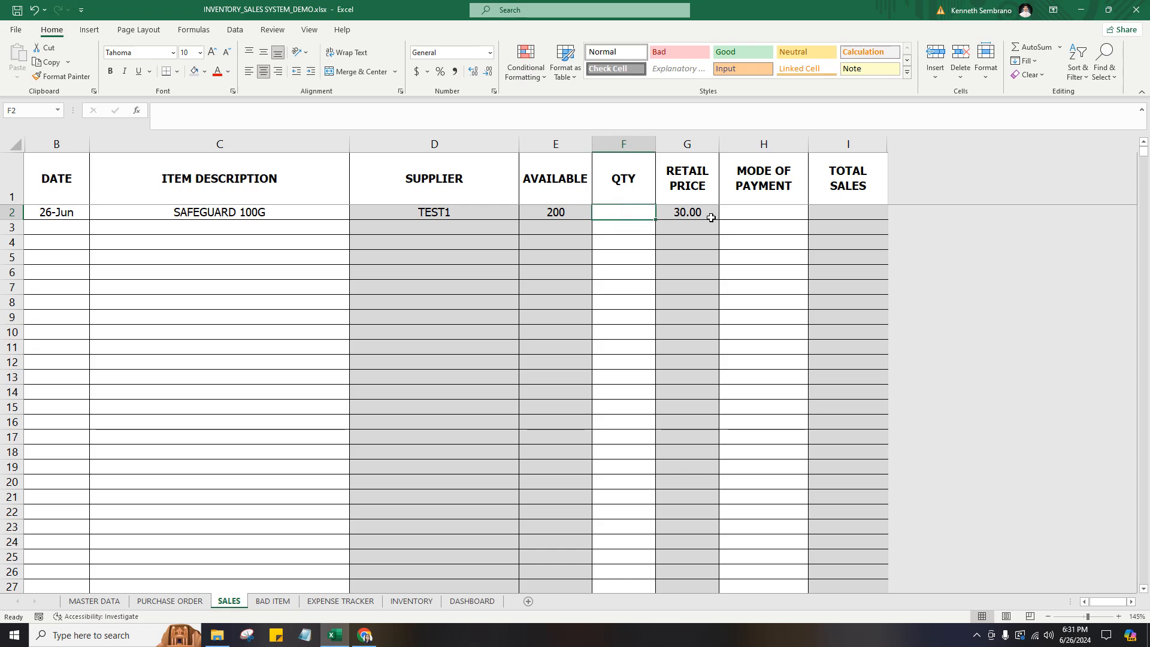
{"action": "type", "text": "5"}
{"action": "key", "text": "Tab"}
{"action": "left_click", "coordinate": [760, 217]}
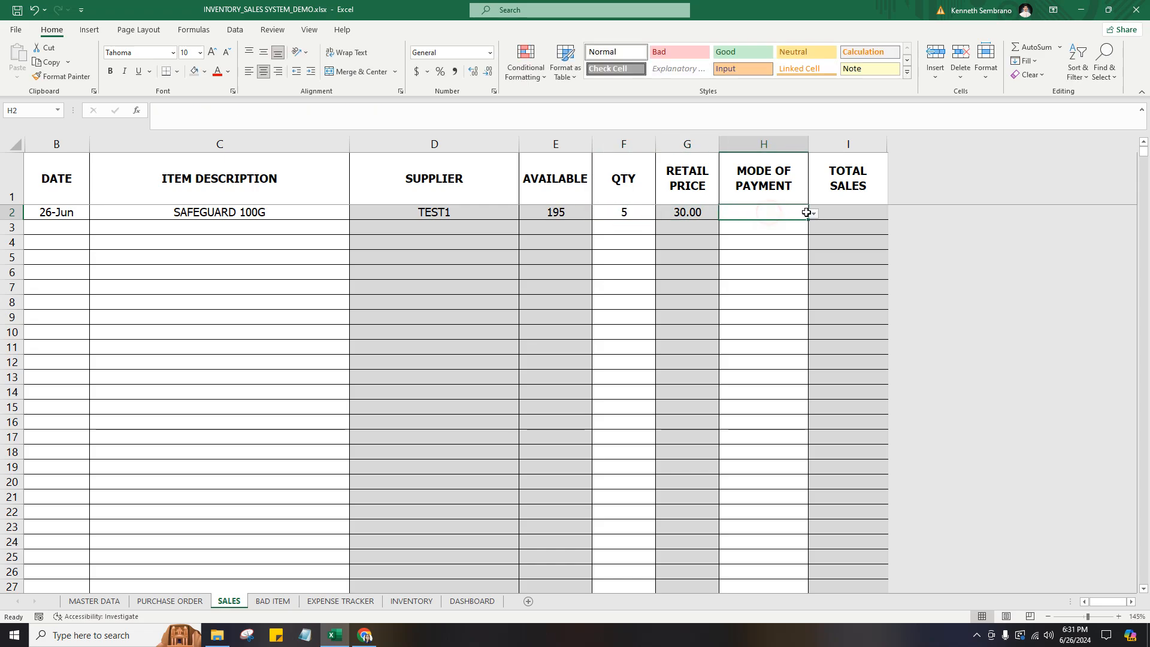
{"action": "left_click", "coordinate": [812, 214]}
{"action": "left_click", "coordinate": [685, 226]}
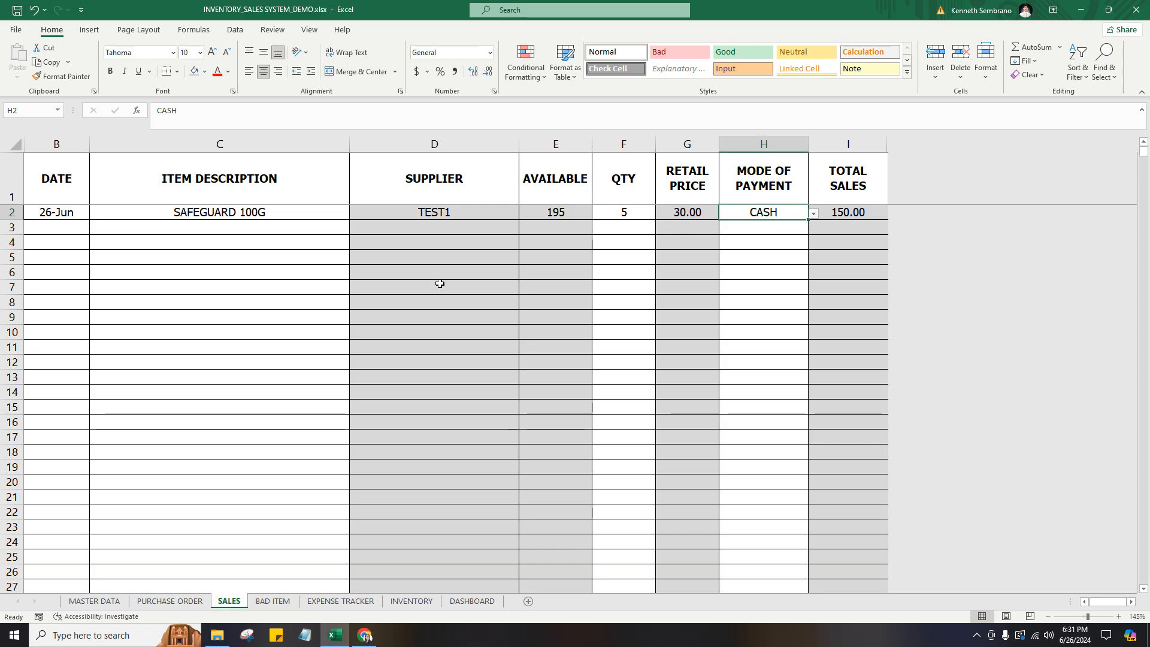
Add a SILKA PAPAYA 150G sale in row 3 with a quantity of 10 and CASH as the mode of payment.
{"action": "left_click", "coordinate": [175, 231]}
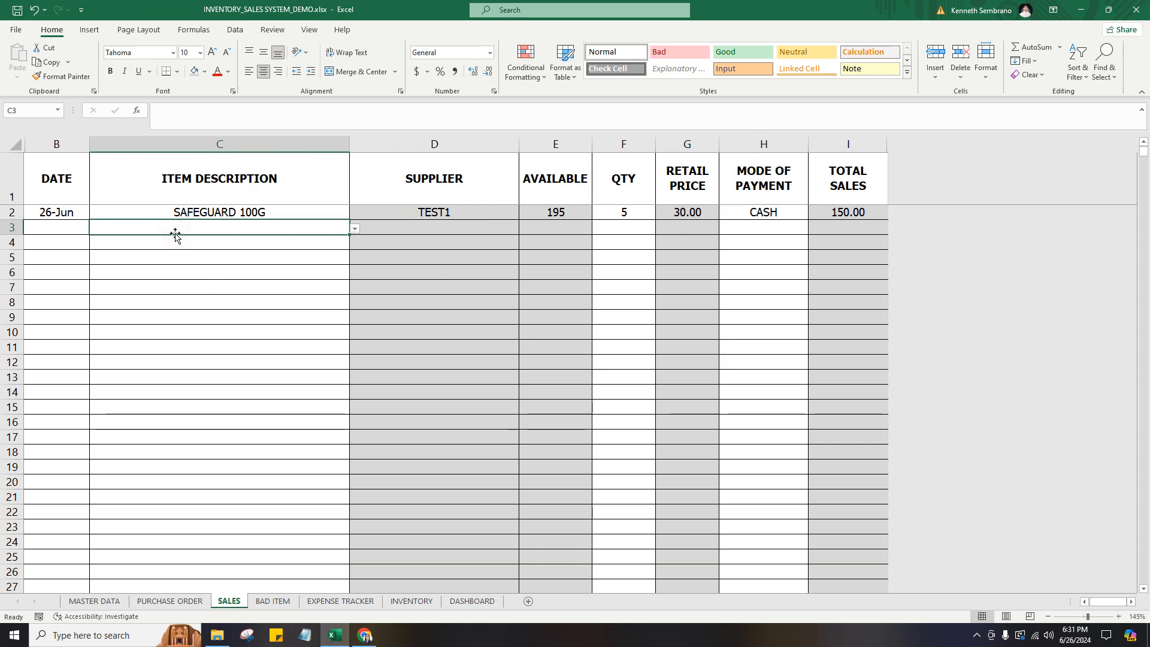
{"action": "left_click", "coordinate": [355, 229]}
{"action": "scroll", "coordinate": [350, 257], "scroll_direction": "up", "scroll_amount": 3}
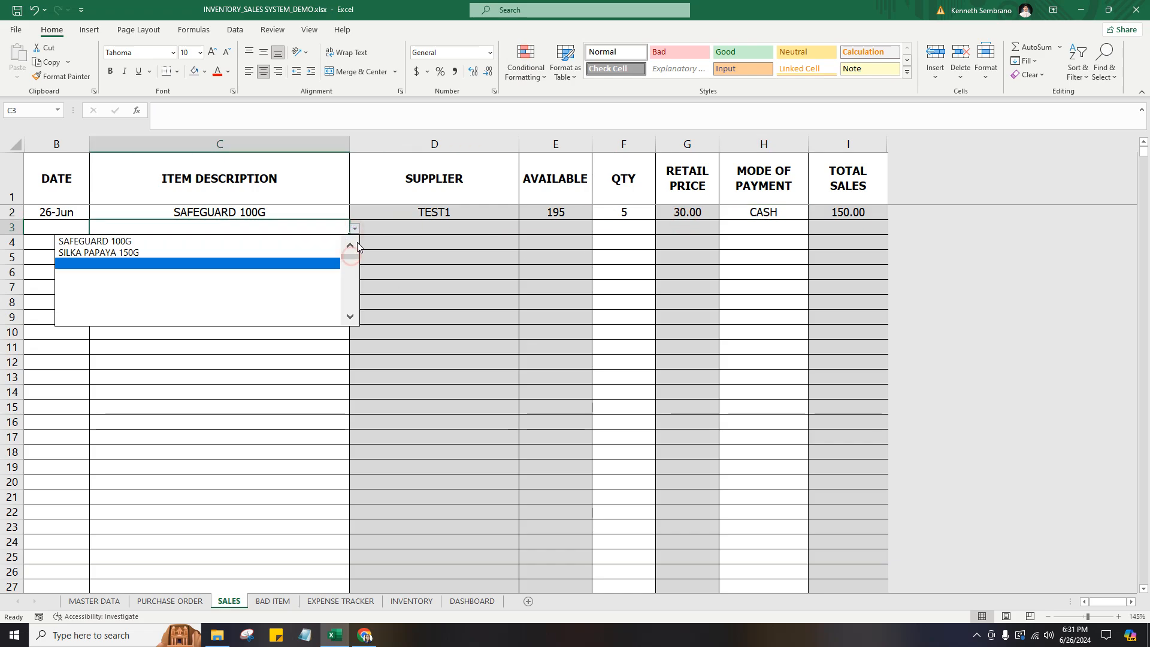
{"action": "left_click", "coordinate": [231, 252]}
{"action": "left_click", "coordinate": [629, 230]}
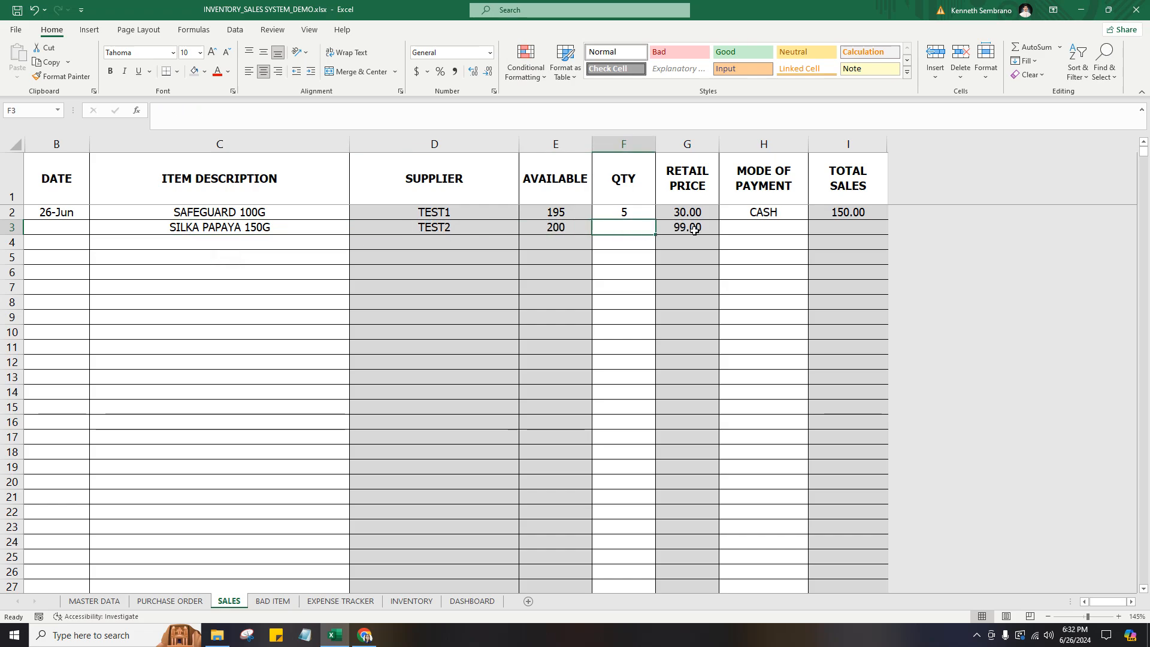
{"action": "type", "text": "10"}
{"action": "left_click", "coordinate": [728, 228]}
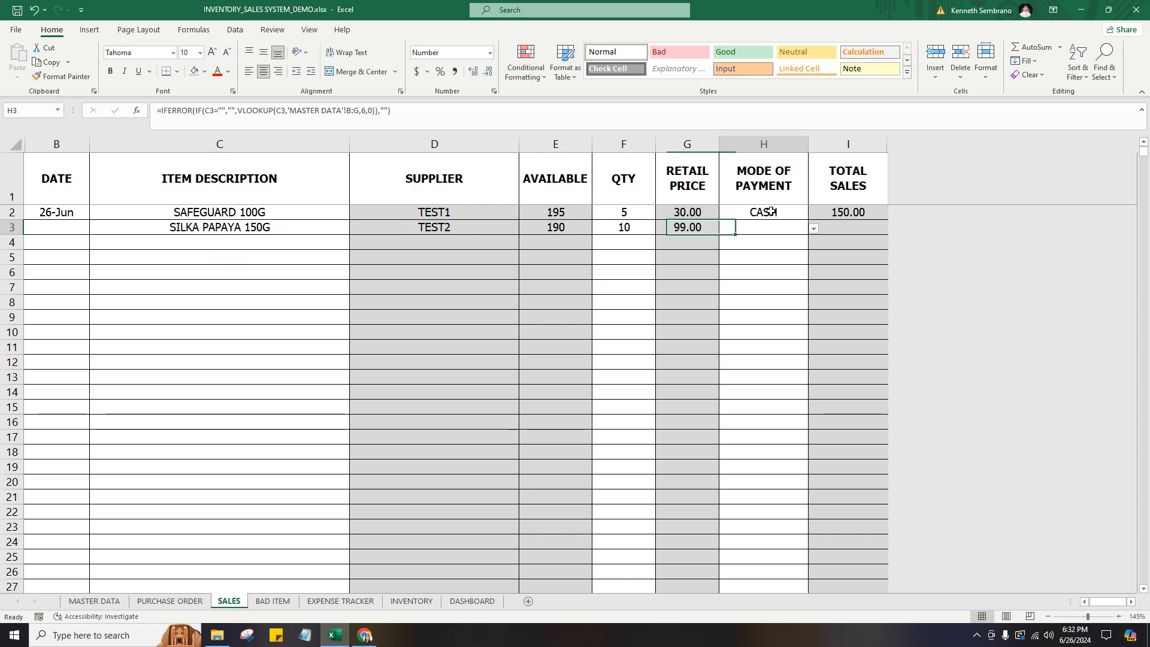
{"action": "left_click", "coordinate": [813, 229]}
{"action": "left_click", "coordinate": [703, 241]}
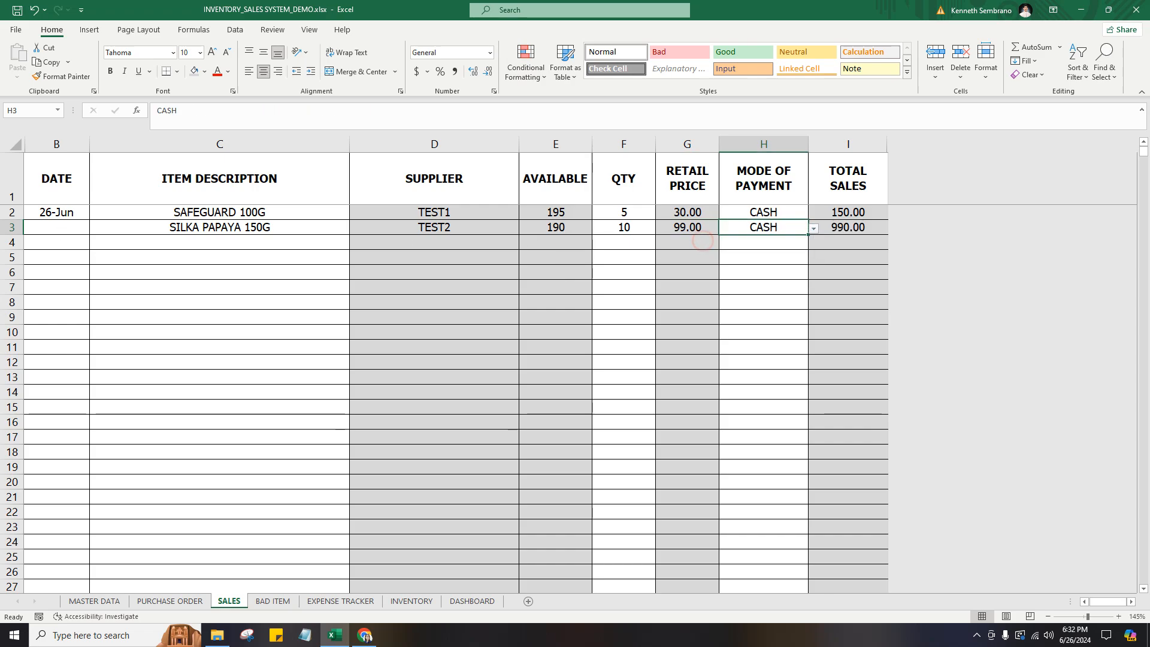
Copy the date of the first sale to the SILKA PAPAYA 150G sale in row 3.
{"action": "left_click", "coordinate": [51, 213]}
{"action": "key", "text": "ctrl+c"}
{"action": "left_click", "coordinate": [53, 228]}
{"action": "key", "text": "ctrl+v"}
{"action": "key", "text": "Escape"}
{"action": "key", "text": "Tab"}
{"action": "left_click_drag", "start_coordinate": [44, 214], "coordinate": [241, 228]}
{"action": "left_click_drag", "start_coordinate": [195, 245], "coordinate": [189, 250]}
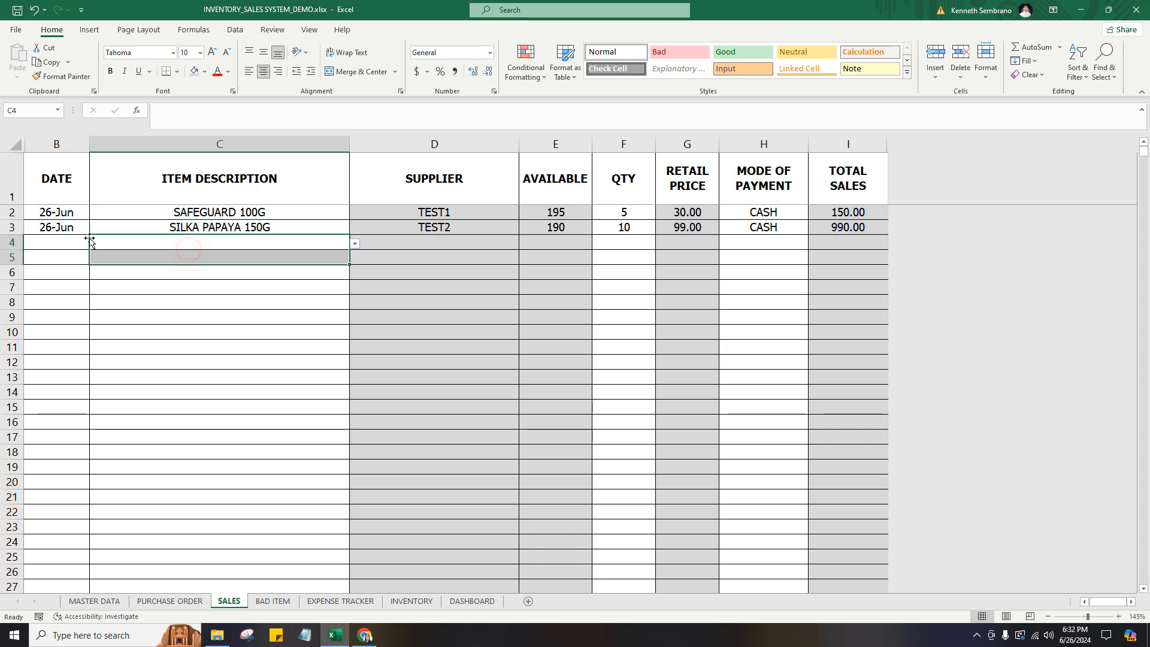
{"action": "left_click", "coordinate": [185, 240]}
{"action": "left_click", "coordinate": [64, 244]}
{"action": "left_click", "coordinate": [205, 246]}
{"action": "left_click", "coordinate": [56, 242]}
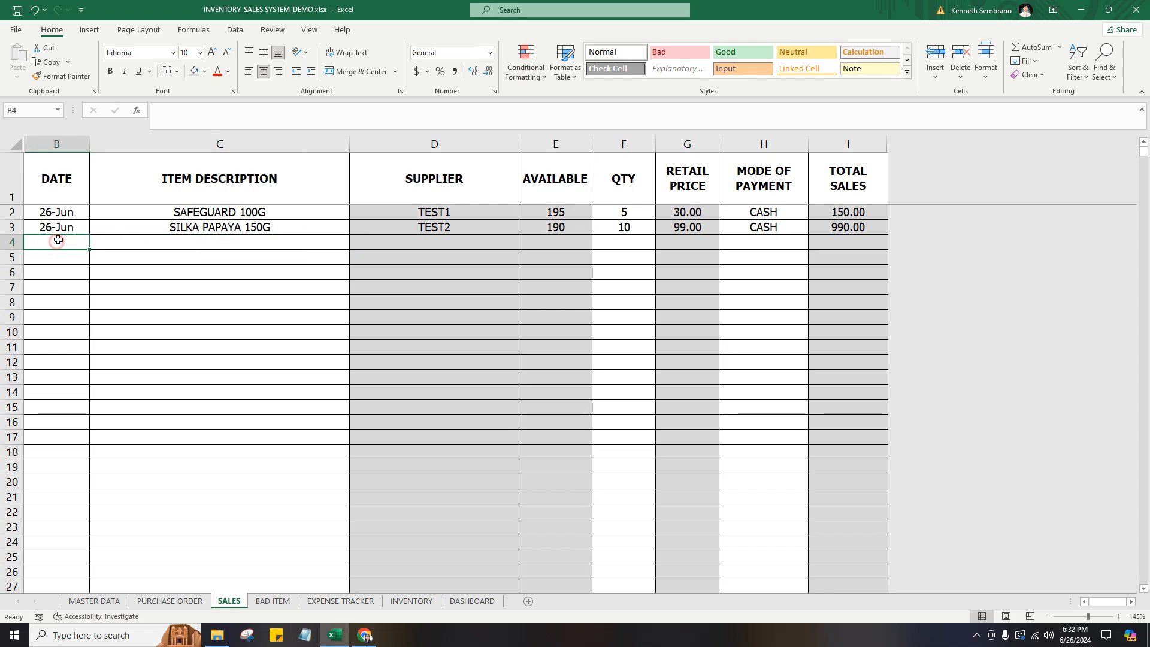
{"action": "left_click", "coordinate": [73, 228]}
{"action": "left_click", "coordinate": [72, 239]}
{"action": "left_click", "coordinate": [69, 202]}
{"action": "left_click_drag", "start_coordinate": [69, 210], "coordinate": [67, 227]}
{"action": "left_click", "coordinate": [68, 214]}
{"action": "left_click", "coordinate": [69, 233]}
Enter the dates 6/1 and 6/2 in B4 and B5 and fill the series down to 30-Jun in row 33.
{"action": "left_click", "coordinate": [72, 242]}
{"action": "type", "text": "6/1"}
{"action": "key", "text": "Return"}
{"action": "type", "text": "6/2"}
{"action": "key", "text": "Return"}
{"action": "left_click_drag", "start_coordinate": [74, 245], "coordinate": [72, 560]}
Copy the two item descriptions, SAFEGUARD 100G and SILKA PAPAYA 150G, alternately down C4 to C33 for the 1-Jun to 30-Jun sales.
{"action": "left_click", "coordinate": [138, 424]}
{"action": "key", "text": "ctrl+Up"}
{"action": "key", "text": "Down"}
{"action": "key", "text": "Down"}
{"action": "key", "text": "ctrl+Up"}
{"action": "key", "text": "ctrl+Up"}
{"action": "key", "text": "Down"}
{"action": "key", "text": "ctrl+shift+Down"}
{"action": "key", "text": "ctrl+c"}
{"action": "key", "text": "Left"}
{"action": "key", "text": "ctrl+Down"}
{"action": "key", "text": "Right"}
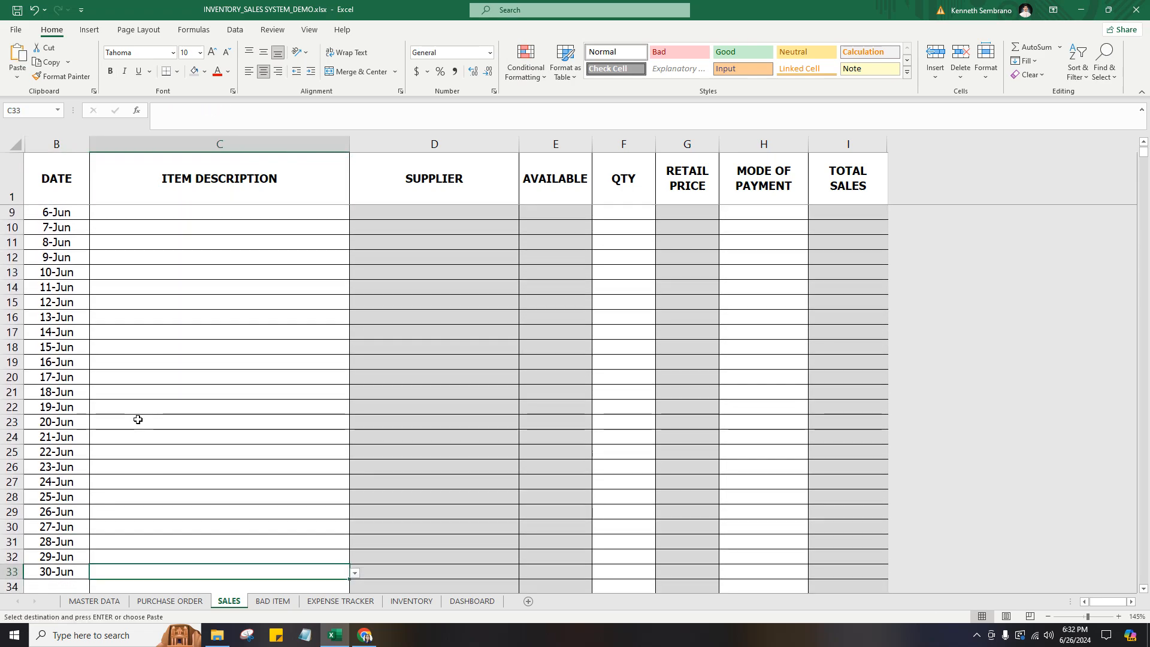
{"action": "key", "text": "ctrl+shift+Up"}
{"action": "key", "text": "shift+Down"}
{"action": "key", "text": "ctrl+v"}
{"action": "scroll", "coordinate": [137, 419], "scroll_direction": "down", "scroll_amount": 3}
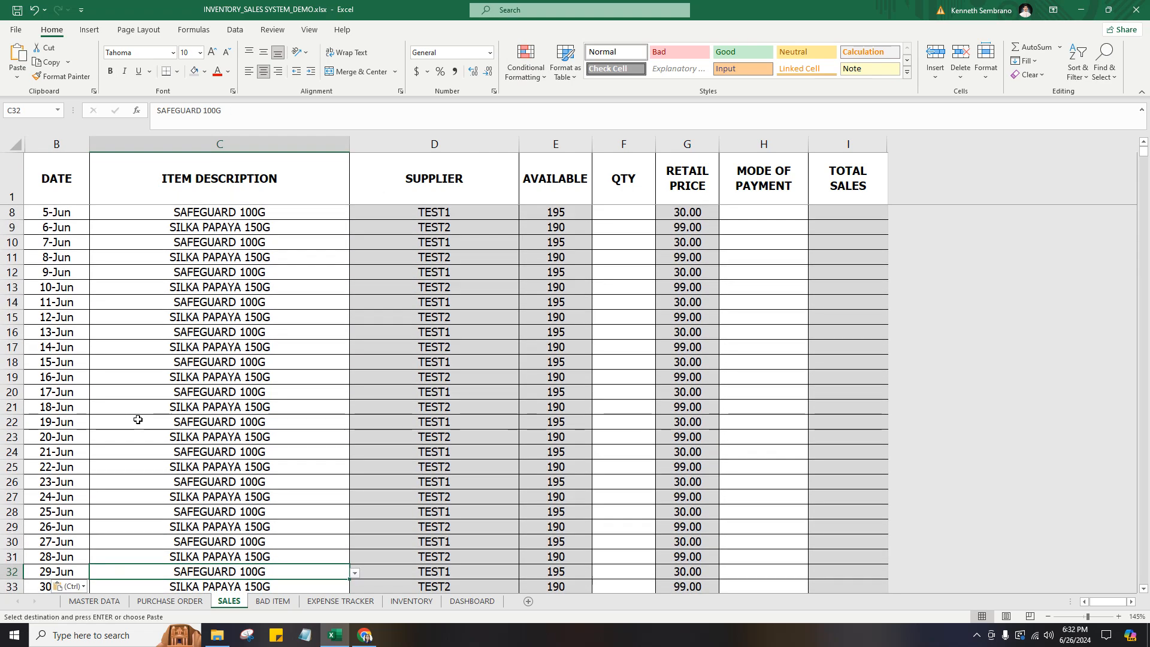
Enter the quantities 2, 1, 3, 4, 1, 2, 3, 4, 5, 6, 9 and 7 for the 1-Jun to 12-Jun sales.
{"action": "key", "text": "Up"}
{"action": "key", "text": "Up"}
{"action": "key", "text": "ctrl+Up"}
{"action": "key", "text": "Down"}
{"action": "key", "text": "Down"}
{"action": "key", "text": "Right"}
{"action": "key", "text": "Right"}
{"action": "key", "text": "Right"}
{"action": "key", "text": "Down"}
{"action": "type", "text": "2"}
{"action": "key", "text": "Return"}
{"action": "type", "text": "1"}
{"action": "key", "text": "Return"}
{"action": "type", "text": "3"}
{"action": "key", "text": "Return"}
{"action": "type", "text": "4"}
{"action": "key", "text": "Return"}
{"action": "type", "text": "1"}
{"action": "key", "text": "Return"}
{"action": "type", "text": "2"}
{"action": "key", "text": "Return"}
{"action": "type", "text": "3 4"}
{"action": "key", "text": "Return"}
{"action": "type", "text": "5"}
{"action": "key", "text": "Return"}
{"action": "type", "text": "6"}
{"action": "key", "text": "Return"}
{"action": "type", "text": "9"}
{"action": "key", "text": "Return"}
{"action": "type", "text": "7"}
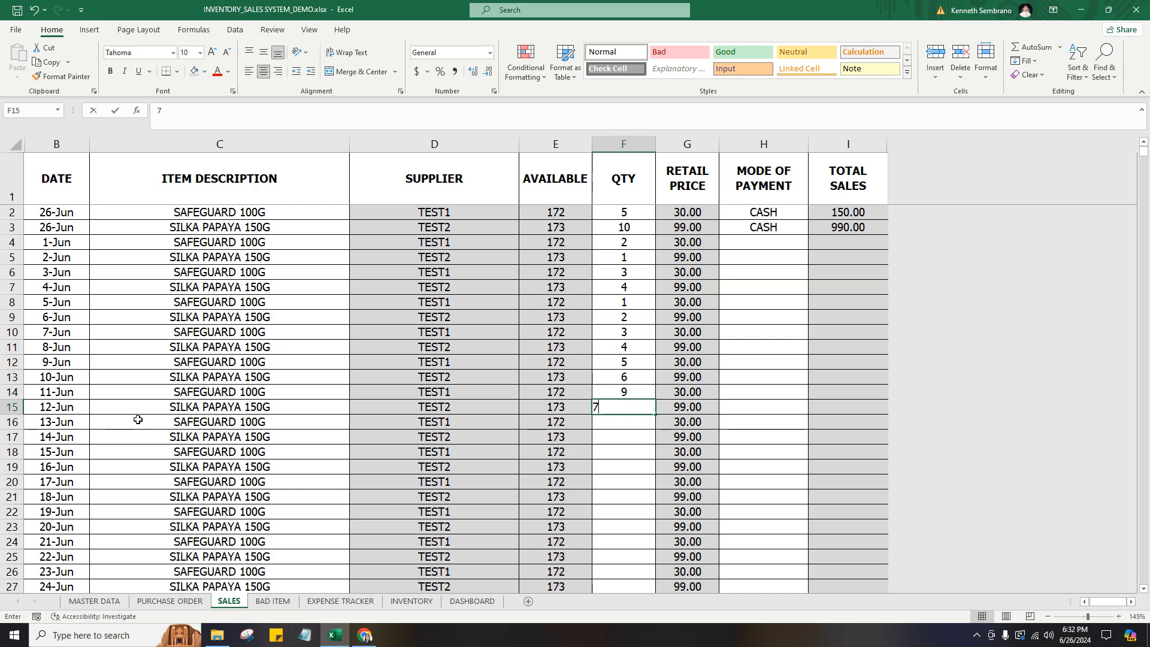
{"action": "key", "text": "Return"}
Enter the quantities 2, 14, 5, 9, 7 and 52 for the 13-Jun to 18-Jun sales.
{"action": "type", "text": "2"}
{"action": "key", "text": "Return"}
{"action": "type", "text": "14"}
{"action": "key", "text": "Return"}
{"action": "type", "text": "5"}
{"action": "key", "text": "Return"}
{"action": "type", "text": "9"}
{"action": "key", "text": "Return"}
{"action": "type", "text": "7"}
{"action": "key", "text": "Return"}
{"action": "type", "text": "52"}
{"action": "key", "text": "Return"}
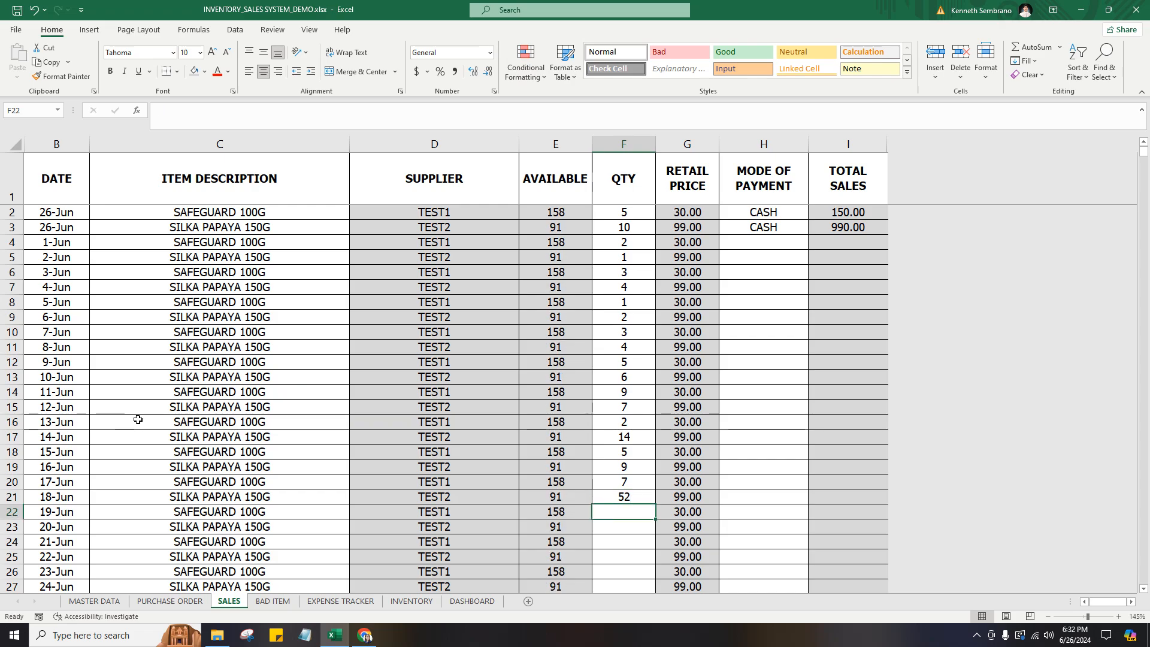
Enter the quantities 9, 8, 1, 12 and 13 for the 19-Jun to 23-Jun sales.
{"action": "type", "text": "9"}
{"action": "key", "text": "Return"}
{"action": "type", "text": "8"}
{"action": "key", "text": "Return"}
{"action": "type", "text": "1"}
{"action": "key", "text": "Return"}
{"action": "type", "text": "12"}
{"action": "key", "text": "Return"}
{"action": "type", "text": "13"}
{"action": "key", "text": "Return"}
Enter the quantities 14, 15, 15, 15, 20, 16 and 1 for the 24-Jun to 30-Jun sales.
{"action": "scroll", "coordinate": [138, 419], "scroll_direction": "down", "scroll_amount": 3}
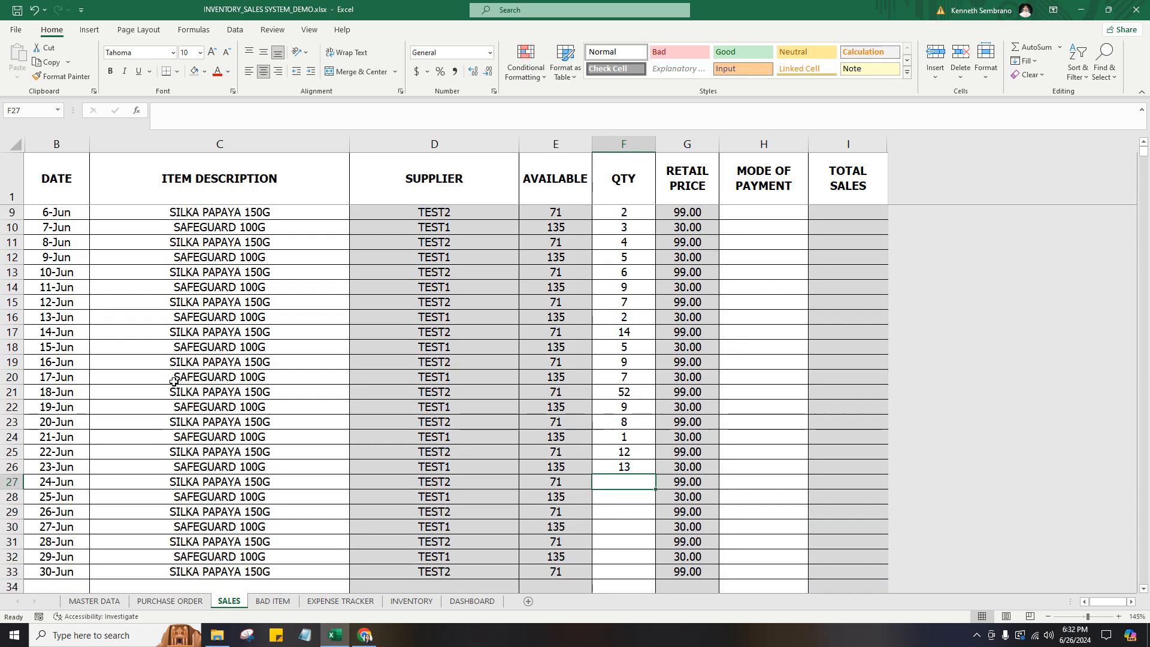
{"action": "type", "text": "14"}
{"action": "key", "text": "Return"}
{"action": "type", "text": "15"}
{"action": "key", "text": "Return"}
{"action": "type", "text": "15"}
{"action": "key", "text": "Return"}
{"action": "type", "text": "15"}
{"action": "key", "text": "Return"}
{"action": "type", "text": "2"}
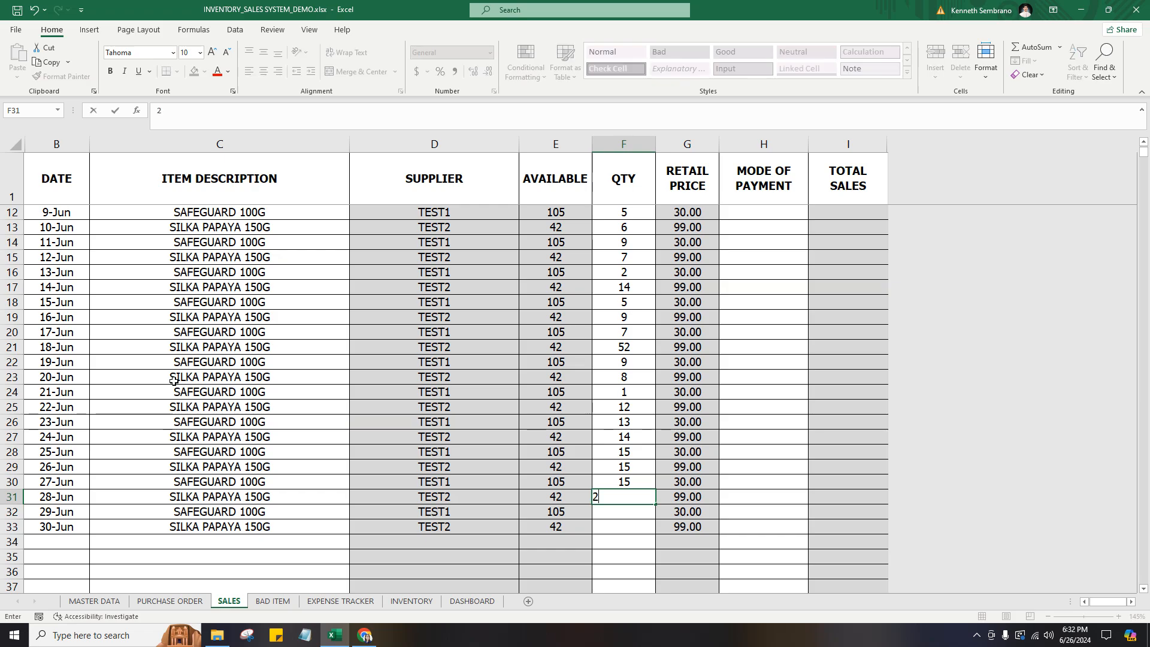
{"action": "key", "text": "Return"}
{"action": "type", "text": "16"}
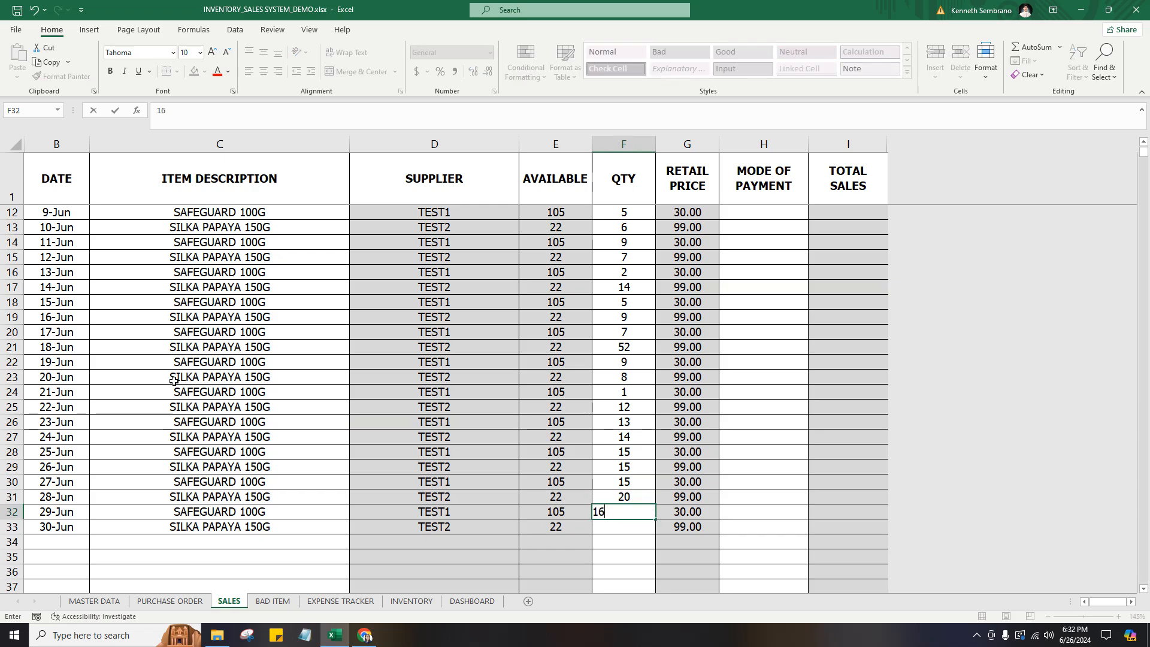
{"action": "key", "text": "Return"}
{"action": "type", "text": "1"}
{"action": "key", "text": "Return"}
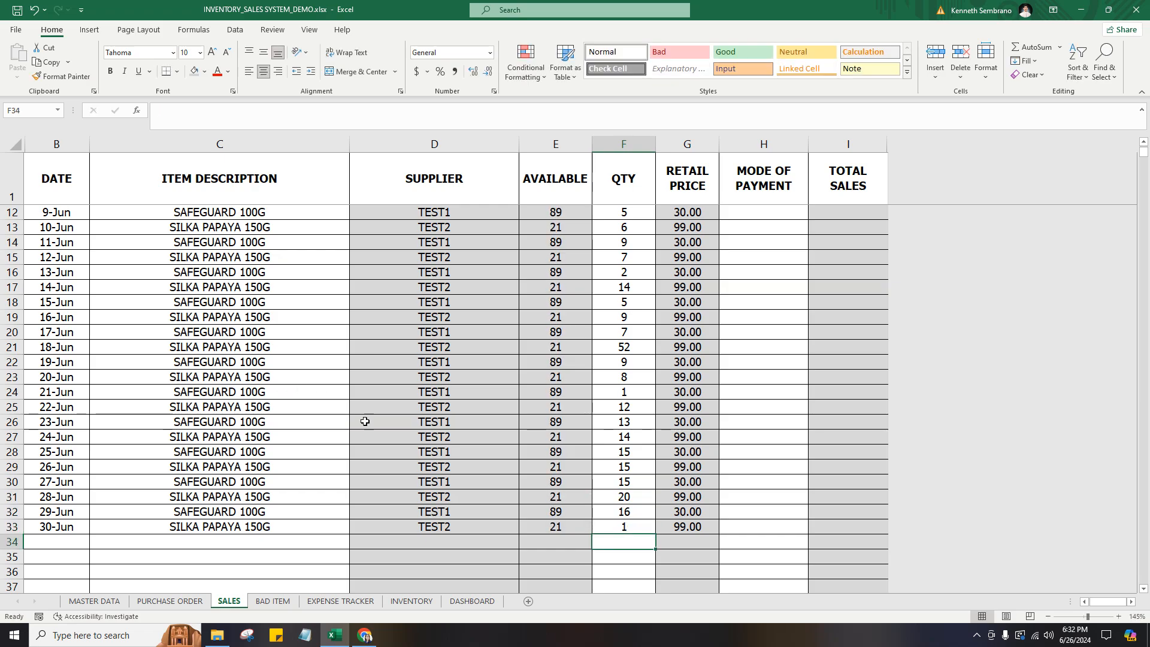
Set the quantity of the 30-Jun SILKA PAPAYA 150G sale to 2 and check its available stock.
{"action": "left_click", "coordinate": [622, 523]}
{"action": "type", "text": "2"}
{"action": "key", "text": "Return"}
{"action": "key", "text": "Up"}
{"action": "key", "text": "Left"}
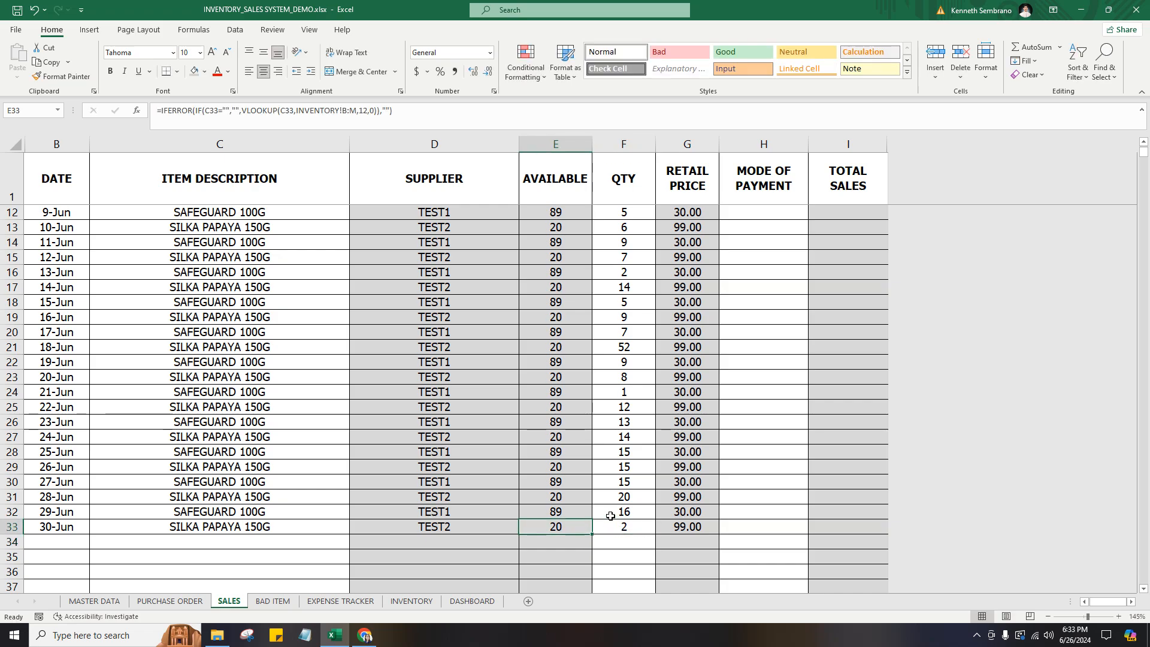
{"action": "left_click", "coordinate": [573, 527]}
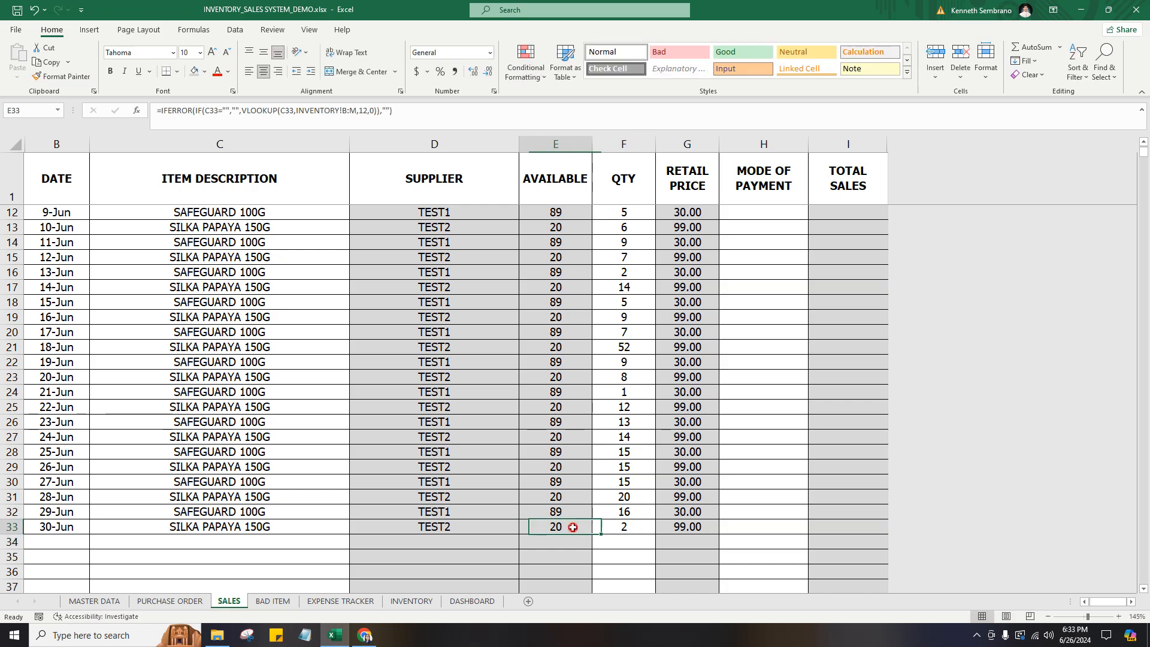
{"action": "left_click", "coordinate": [623, 523]}
Copy the CASH mode of payment from row 3 to the 1-Jun through 5-Jun sales.
{"action": "scroll", "coordinate": [632, 515], "scroll_direction": "up", "scroll_amount": 3}
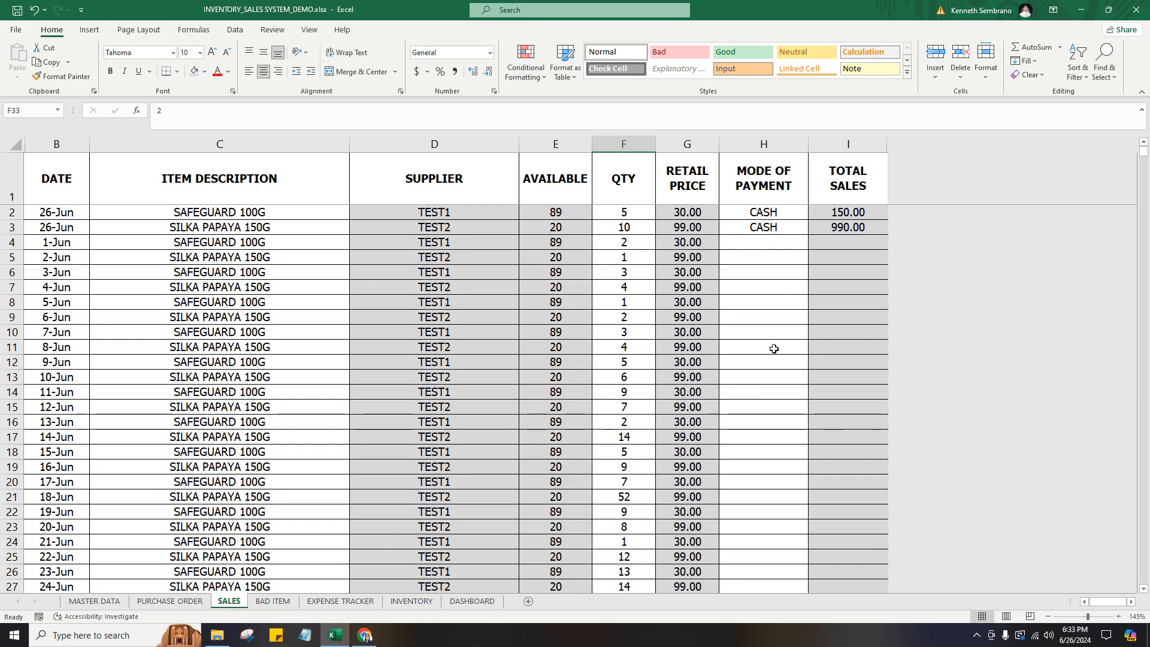
{"action": "left_click", "coordinate": [780, 228]}
{"action": "key", "text": "ctrl+c"}
{"action": "scroll", "coordinate": [775, 403], "scroll_direction": "down", "scroll_amount": 4}
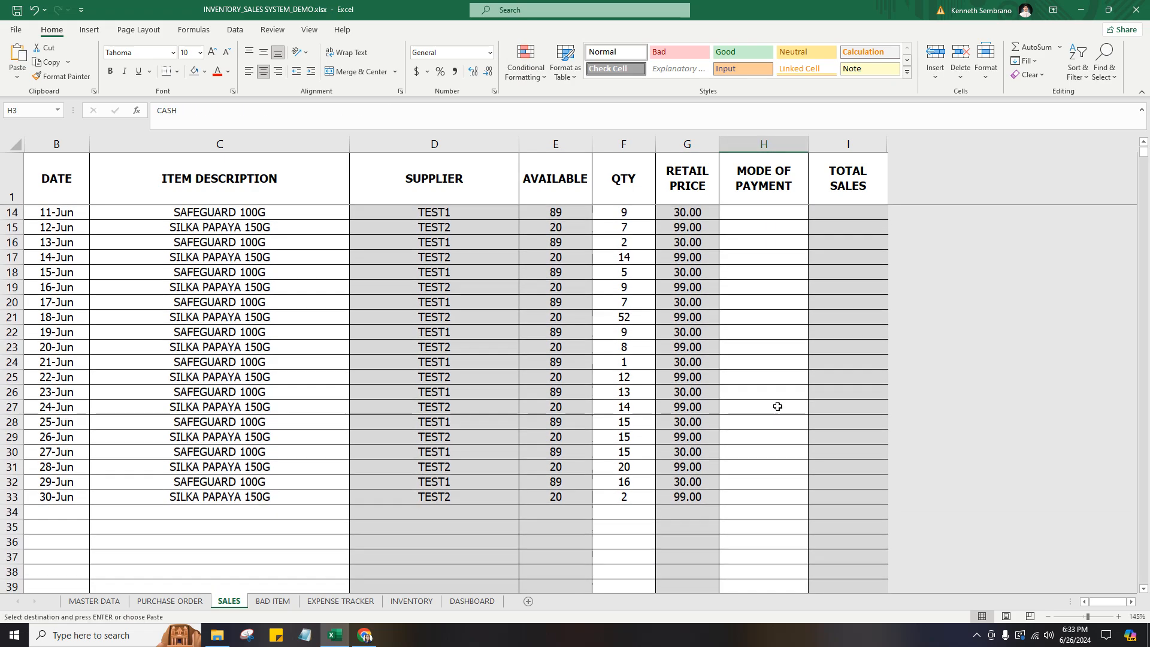
{"action": "scroll", "coordinate": [775, 403], "scroll_direction": "up", "scroll_amount": 4}
{"action": "left_click_drag", "start_coordinate": [770, 243], "coordinate": [767, 306]}
{"action": "key", "text": "ctrl+v"}
Set the mode of payment of the 6-Jun sale to GCASH and copy it to the 7-Jun through 13-Jun sales.
{"action": "left_click", "coordinate": [767, 331]}
{"action": "left_click", "coordinate": [762, 319]}
{"action": "left_click", "coordinate": [816, 319]}
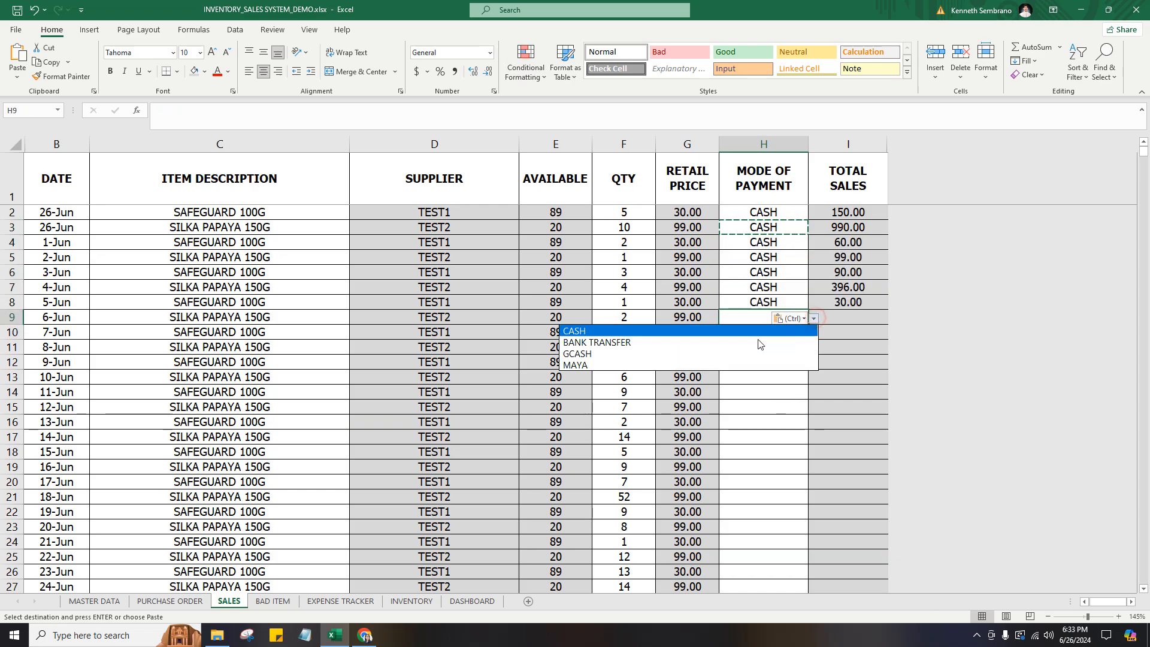
{"action": "left_click", "coordinate": [711, 351]}
{"action": "left_click", "coordinate": [779, 317]}
{"action": "key", "text": "ctrl+c"}
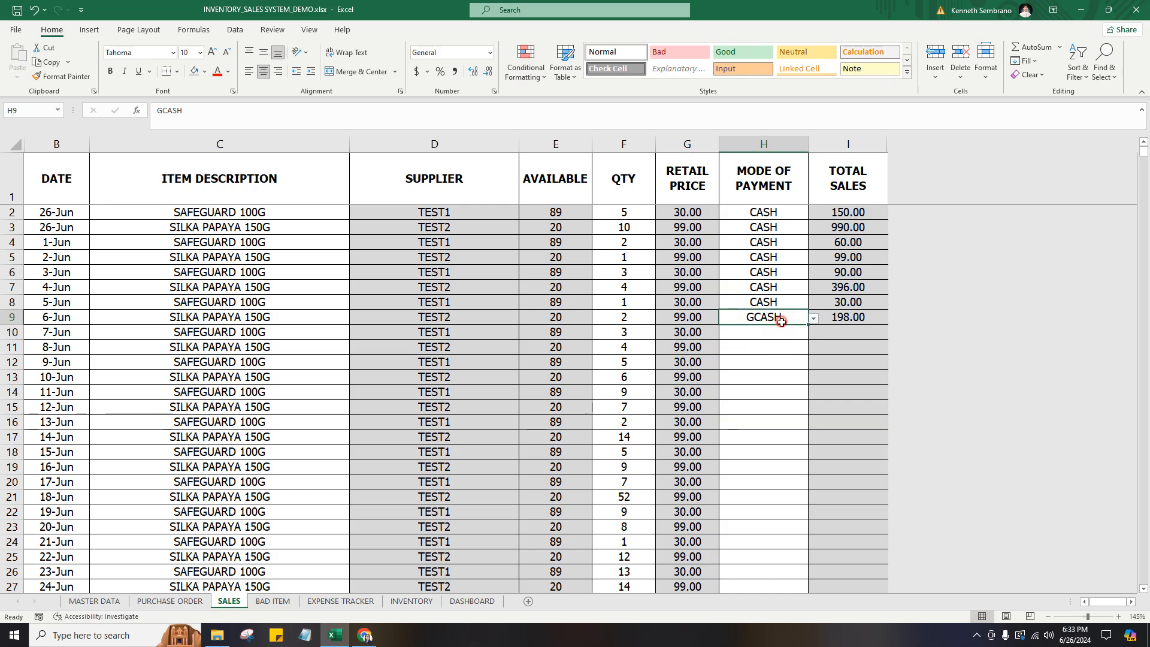
{"action": "left_click_drag", "start_coordinate": [778, 332], "coordinate": [782, 420]}
{"action": "key", "text": "ctrl+v"}
Set the mode of payment of the 14-Jun sale to MAYA and copy it to the 15-Jun through 20-Jun sales.
{"action": "left_click", "coordinate": [753, 438]}
{"action": "scroll", "coordinate": [824, 390], "scroll_direction": "down", "scroll_amount": 2}
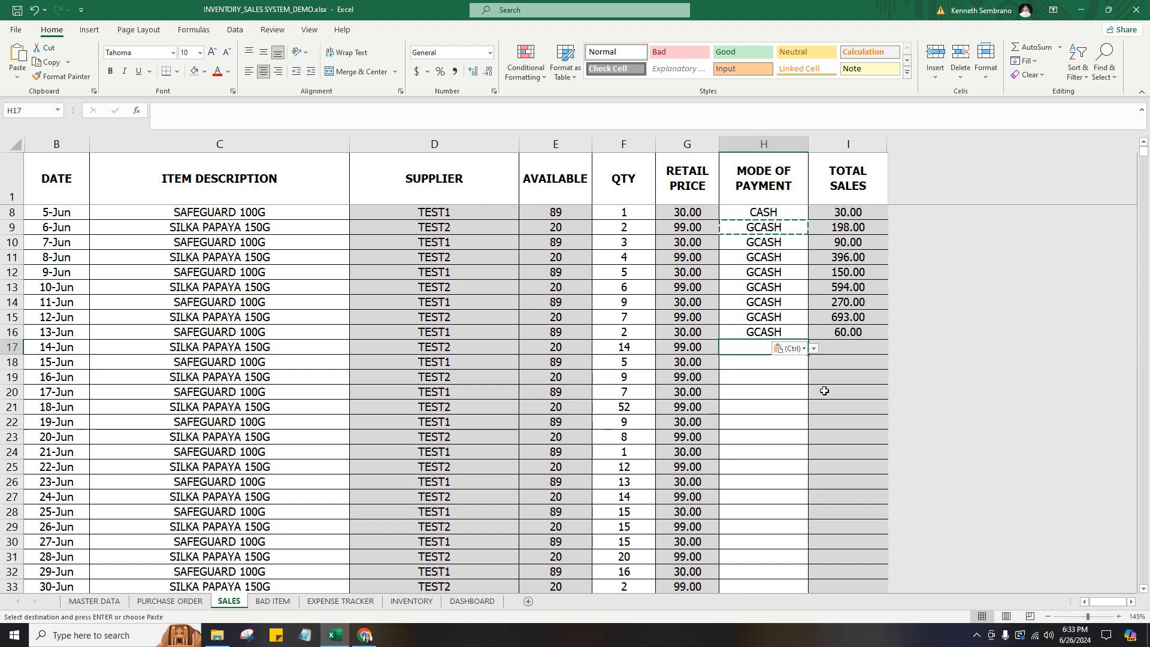
{"action": "left_click", "coordinate": [813, 348]}
{"action": "left_click", "coordinate": [692, 395]}
{"action": "key", "text": "ctrl+c"}
{"action": "left_click_drag", "start_coordinate": [772, 362], "coordinate": [784, 436]}
{"action": "key", "text": "ctrl+v"}
Set the mode of payment of the 21-Jun sale to BANK TRANSFER and copy it to the 22-Jun through 30-Jun sales.
{"action": "scroll", "coordinate": [778, 419], "scroll_direction": "down", "scroll_amount": 2}
{"action": "left_click", "coordinate": [765, 362]}
{"action": "left_click", "coordinate": [813, 363]}
{"action": "left_click", "coordinate": [689, 392]}
{"action": "left_click", "coordinate": [774, 500], "text": "shift"}
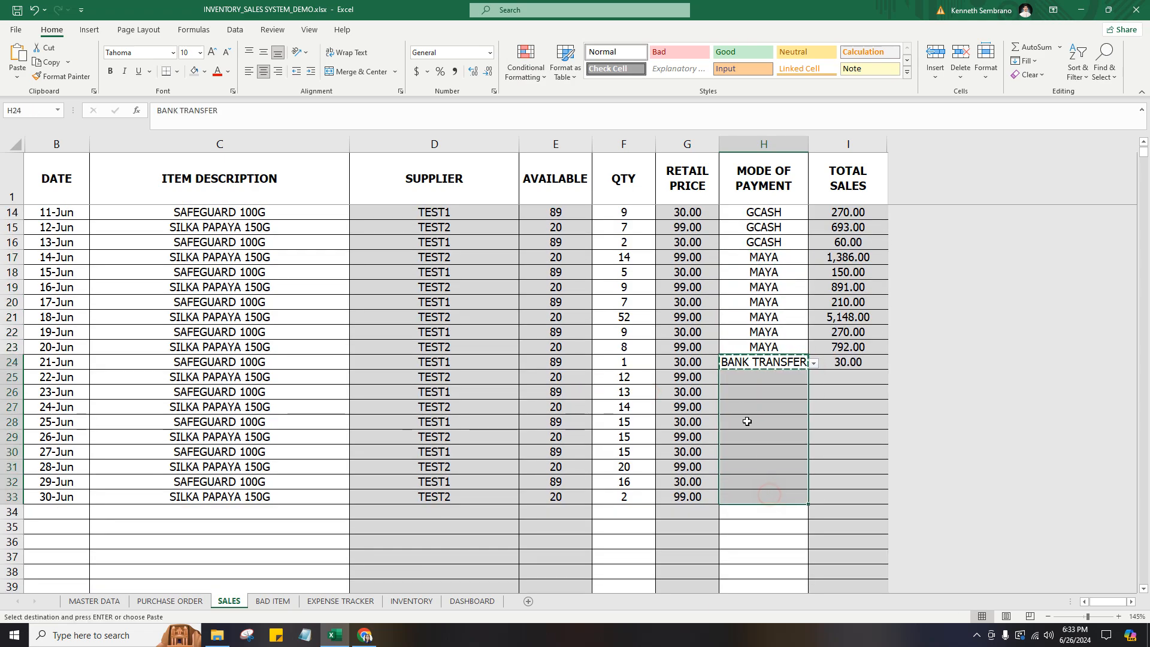
{"action": "key", "text": "Return"}
{"action": "left_click", "coordinate": [742, 411]}
{"action": "scroll", "coordinate": [741, 417], "scroll_direction": "up", "scroll_amount": 4}
{"action": "scroll", "coordinate": [741, 418], "scroll_direction": "down", "scroll_amount": 2}
{"action": "scroll", "coordinate": [741, 418], "scroll_direction": "down", "scroll_amount": 1}
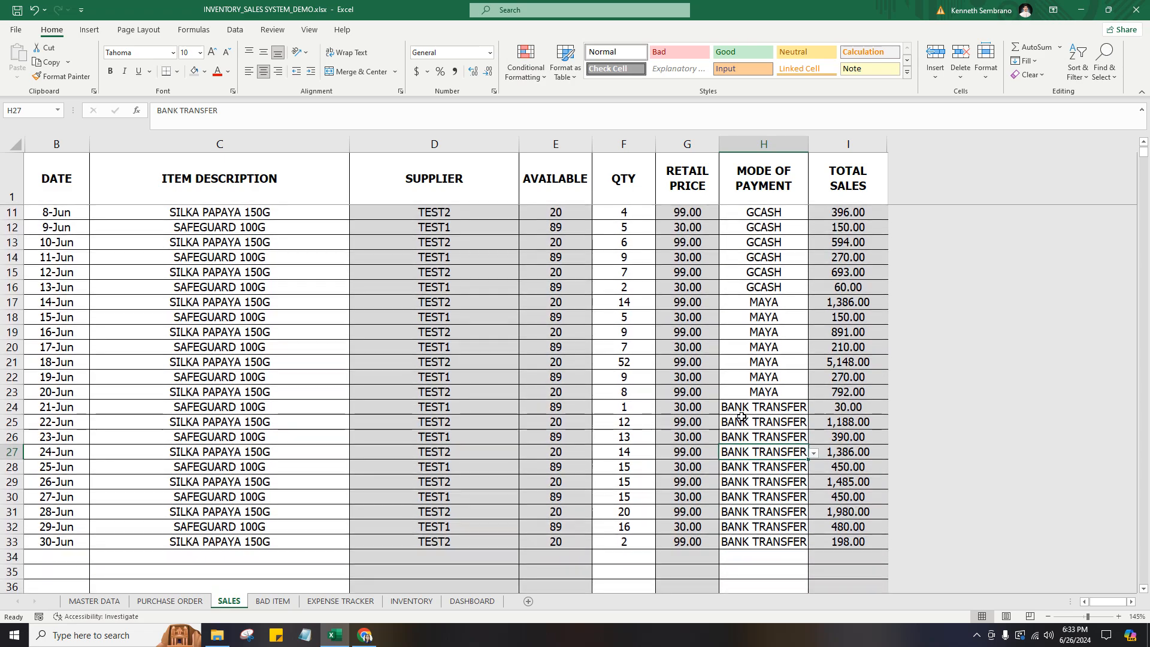
{"action": "scroll", "coordinate": [747, 415], "scroll_direction": "up", "scroll_amount": 3}
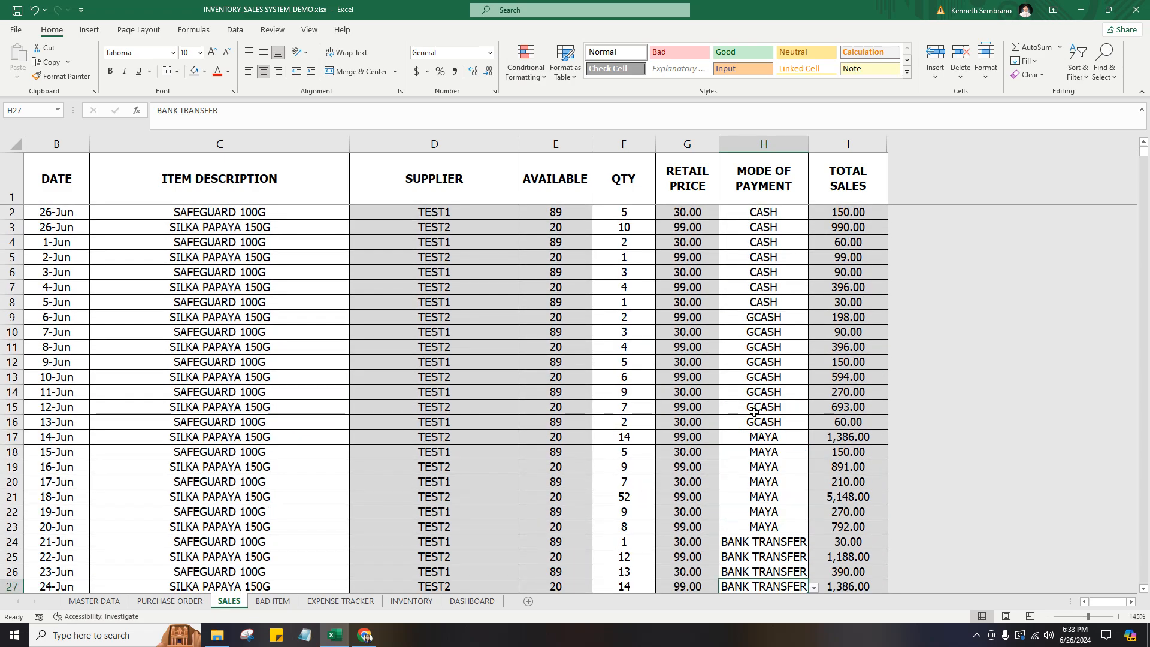
Start the first entry on the BAD ITEM sheet with the date 6/26 and the item SAFEGUARD 100G.
{"action": "left_click", "coordinate": [272, 600]}
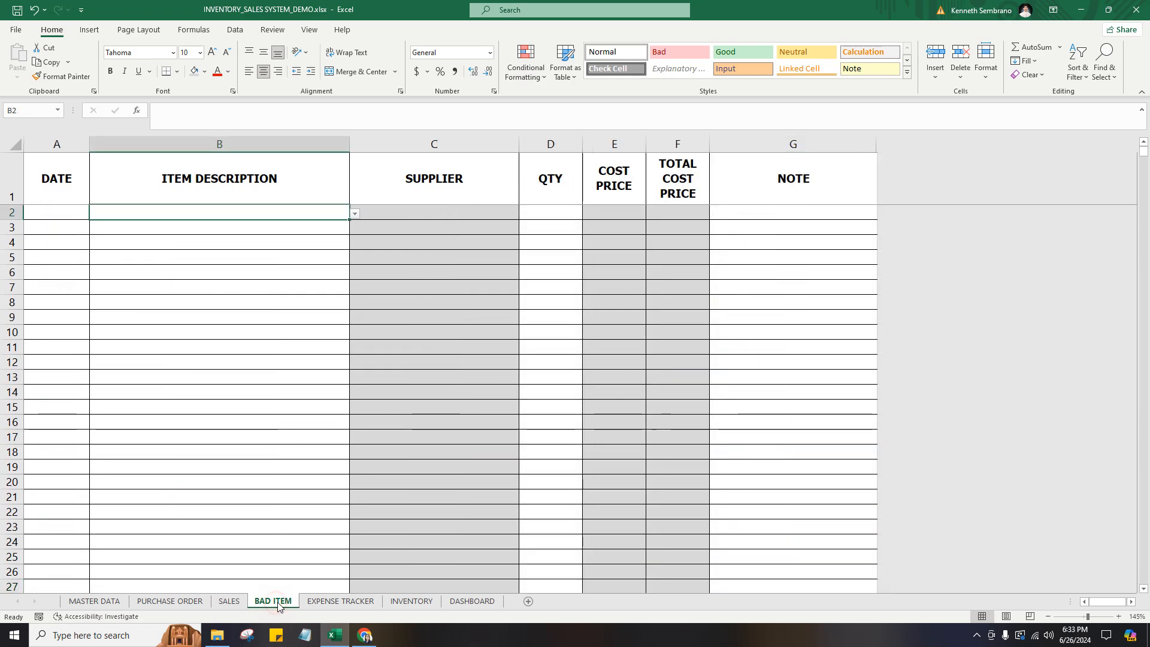
{"action": "left_click", "coordinate": [83, 211]}
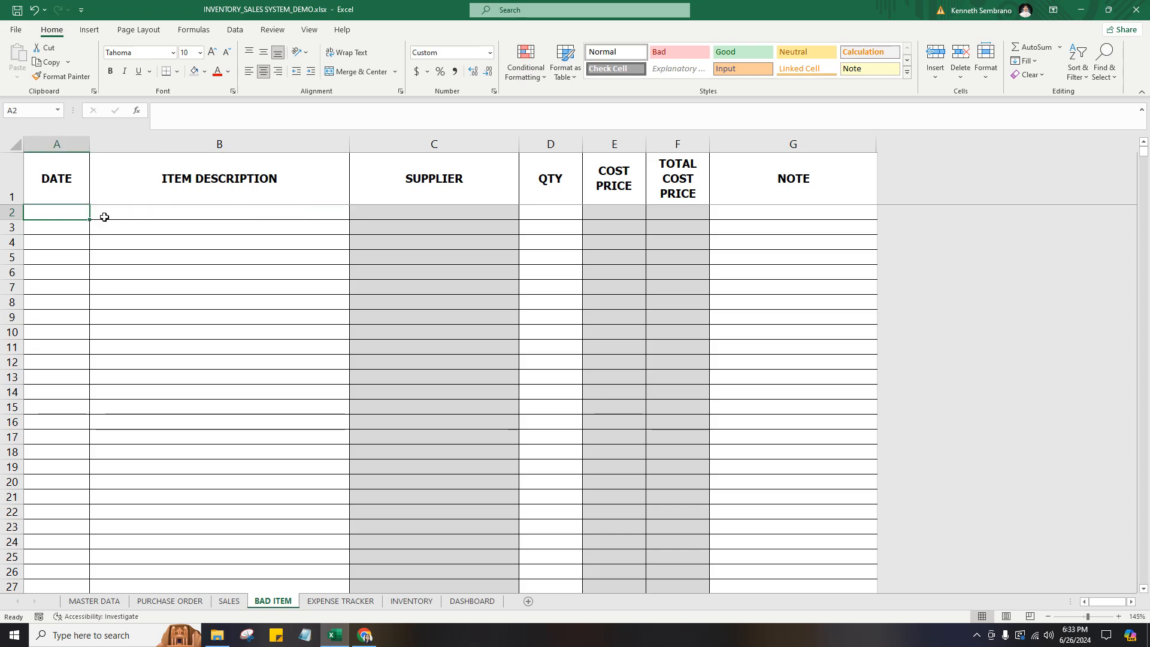
{"action": "type", "text": "6/26"}
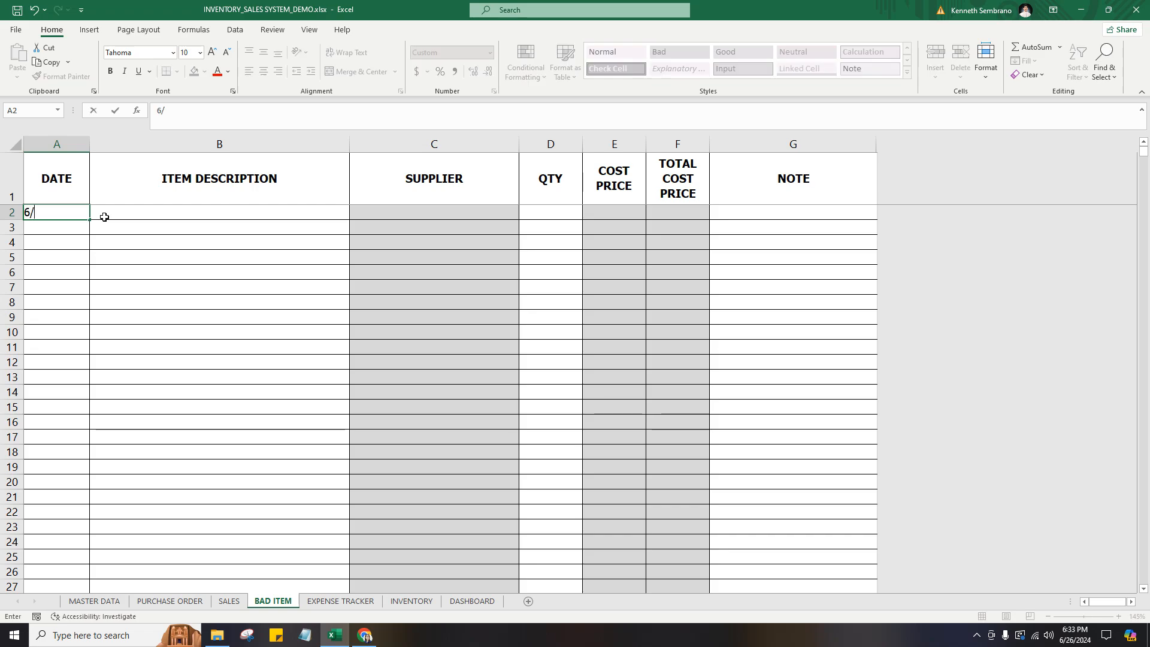
{"action": "key", "text": "Tab"}
{"action": "left_click", "coordinate": [354, 214]}
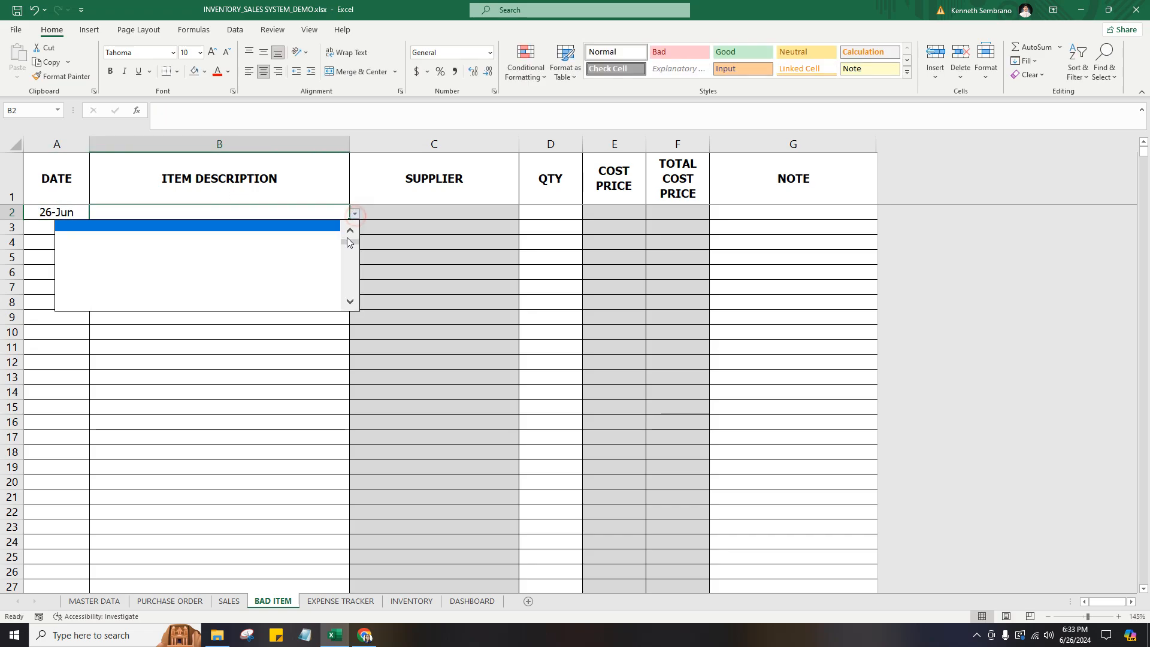
{"action": "left_click", "coordinate": [350, 230]}
{"action": "left_click", "coordinate": [277, 227]}
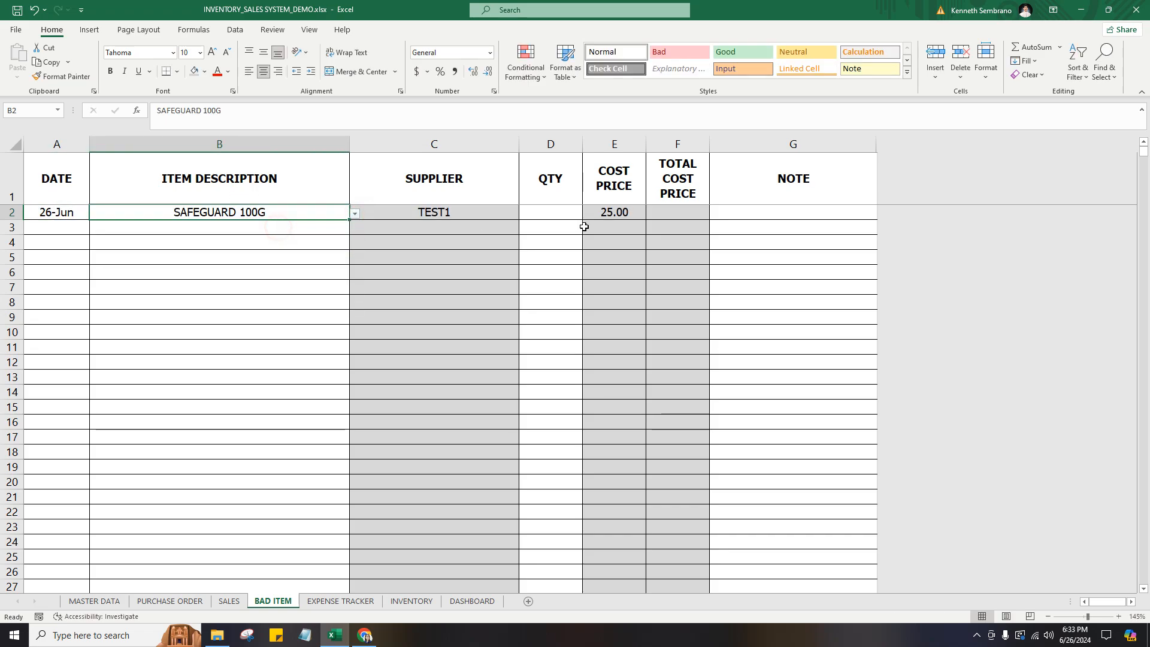
Enter a quantity of 2 and the note DAMAGED for the SAFEGUARD 100G bad item.
{"action": "left_click", "coordinate": [554, 212]}
{"action": "type", "text": "2"}
{"action": "key", "text": "Tab"}
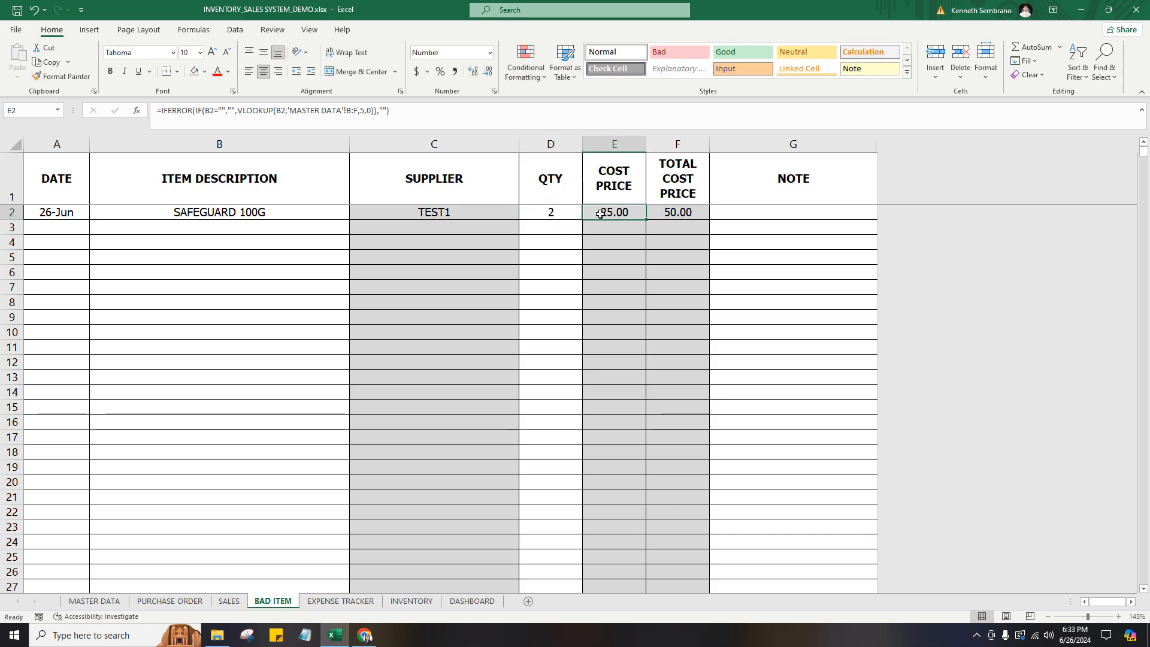
{"action": "left_click", "coordinate": [762, 214]}
{"action": "type", "text": "DAMAGED"}
{"action": "key", "text": "Return"}
{"action": "left_click", "coordinate": [766, 214]}
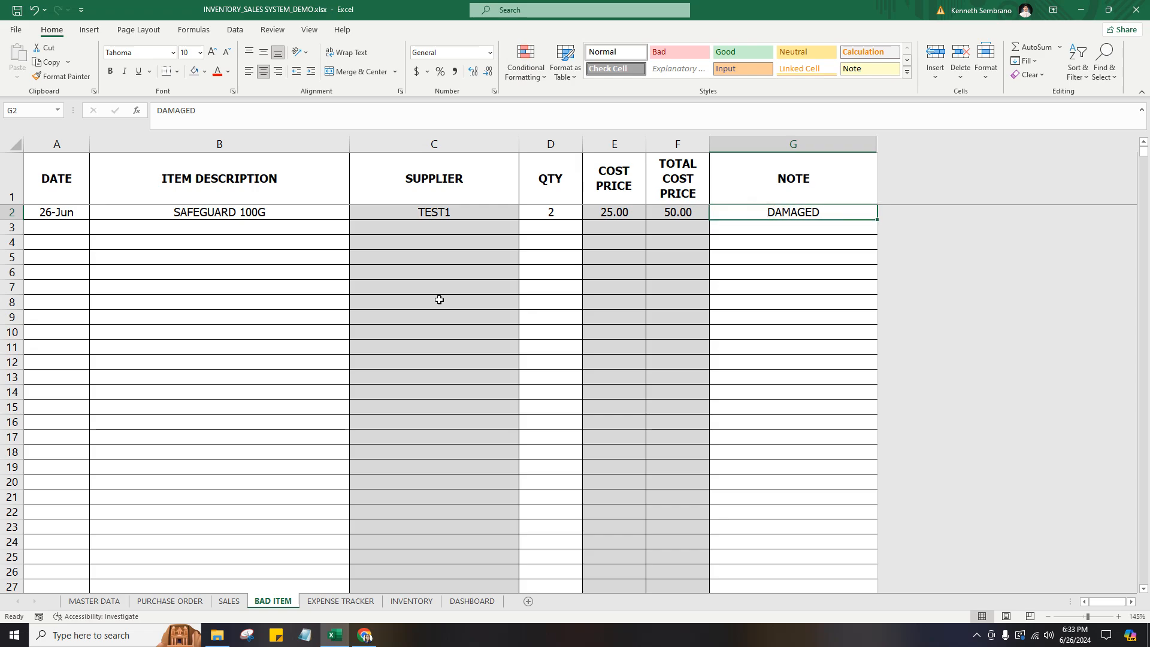
Check the bad item count of SAFEGUARD 100G on the INVENTORY sheet, and return to the BAD ITEM sheet.
{"action": "left_click", "coordinate": [410, 601]}
{"action": "left_click", "coordinate": [832, 211]}
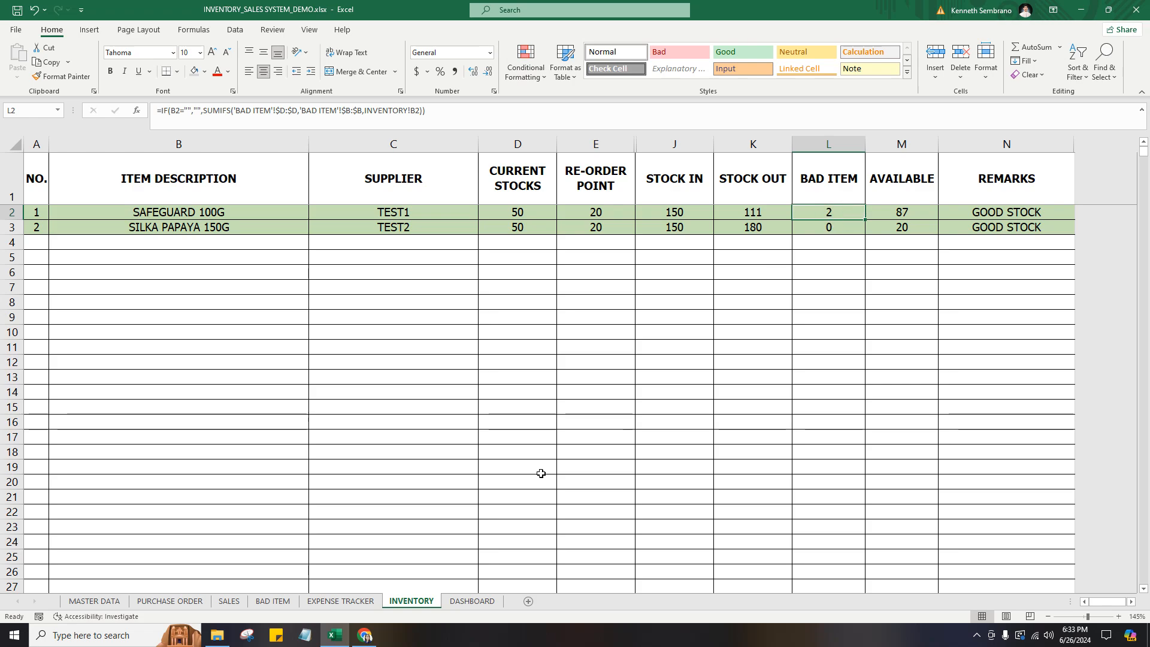
{"action": "left_click", "coordinate": [272, 601]}
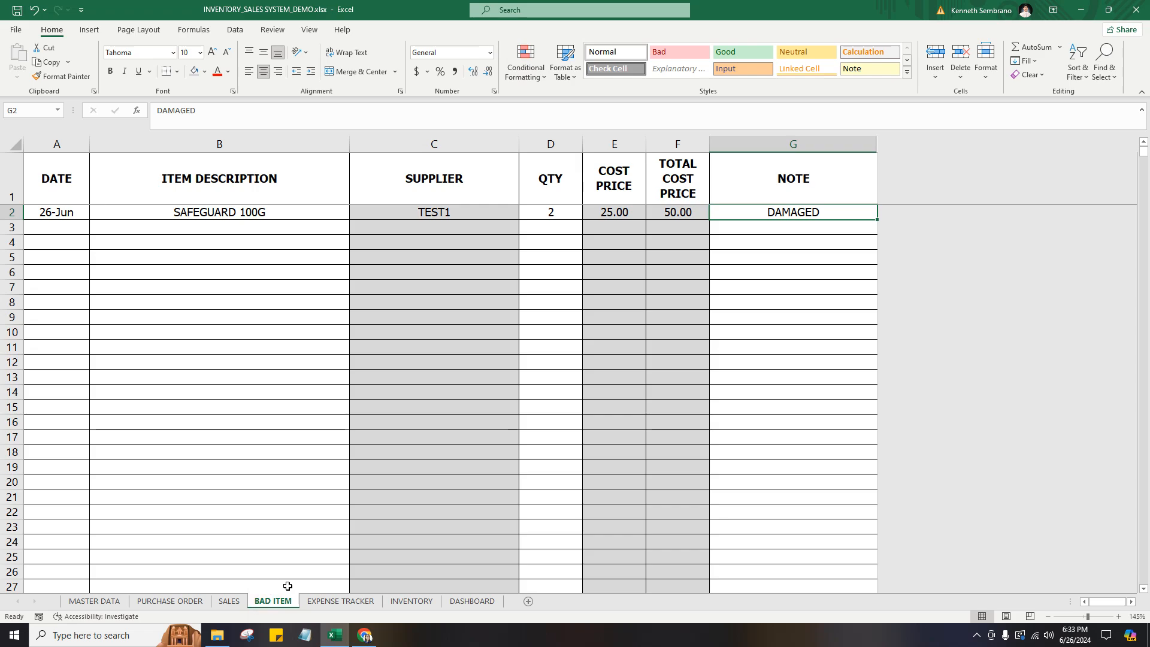
{"action": "left_click", "coordinate": [281, 270]}
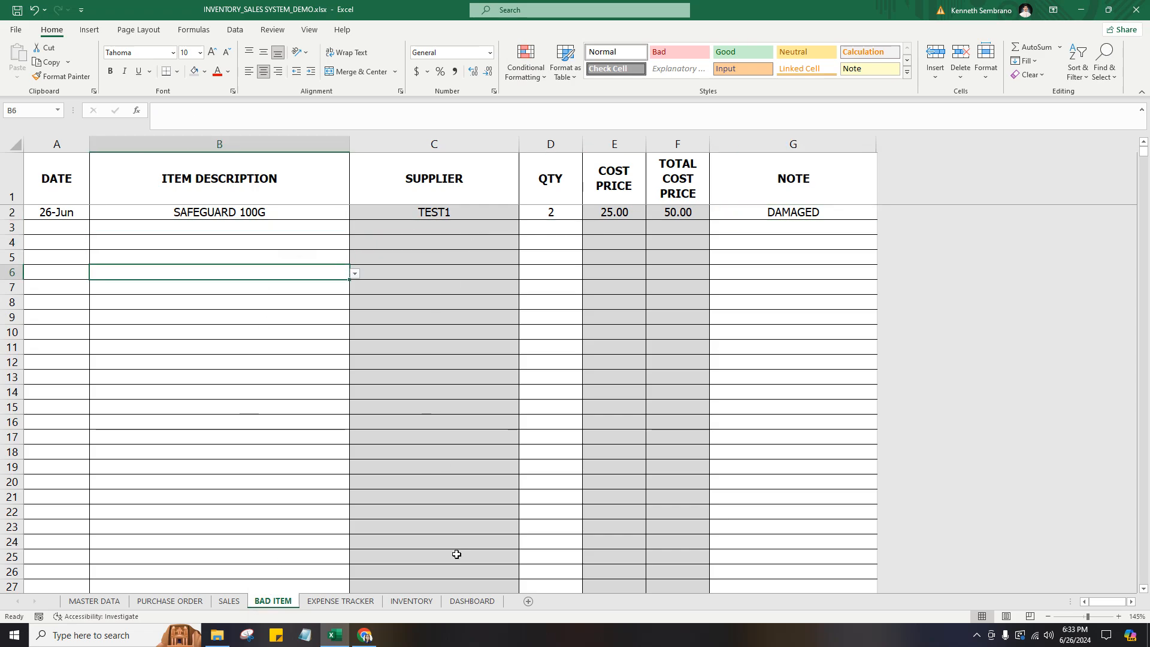
Start the first EXPENSE TRACKER entry with the date 6/26 and the category TRANSPORTATION.
{"action": "left_click", "coordinate": [340, 600]}
{"action": "left_click", "coordinate": [69, 211]}
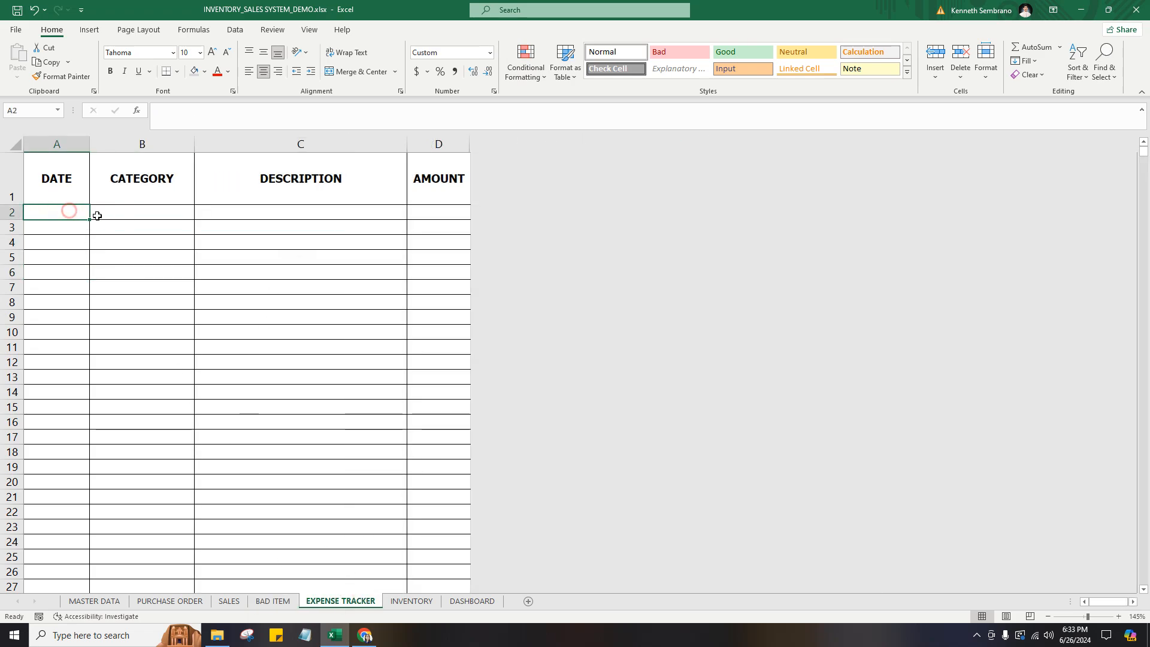
{"action": "type", "text": "6/"}
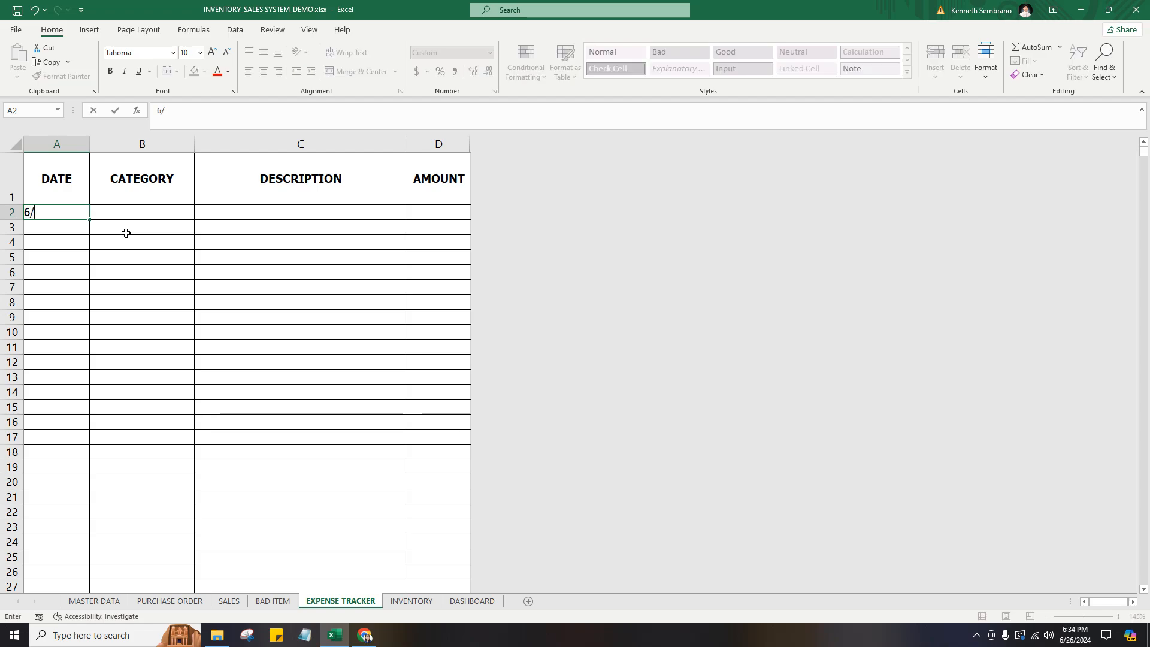
{"action": "type", "text": "26"}
{"action": "key", "text": "Tab"}
{"action": "left_click", "coordinate": [197, 216]}
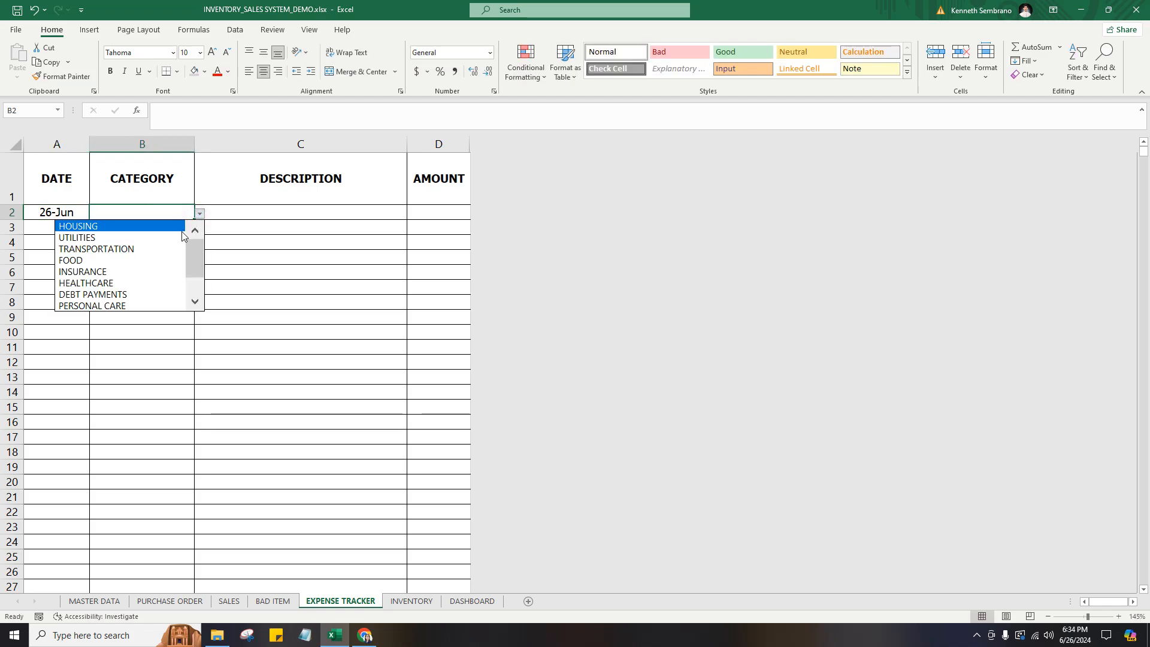
{"action": "left_click", "coordinate": [155, 248]}
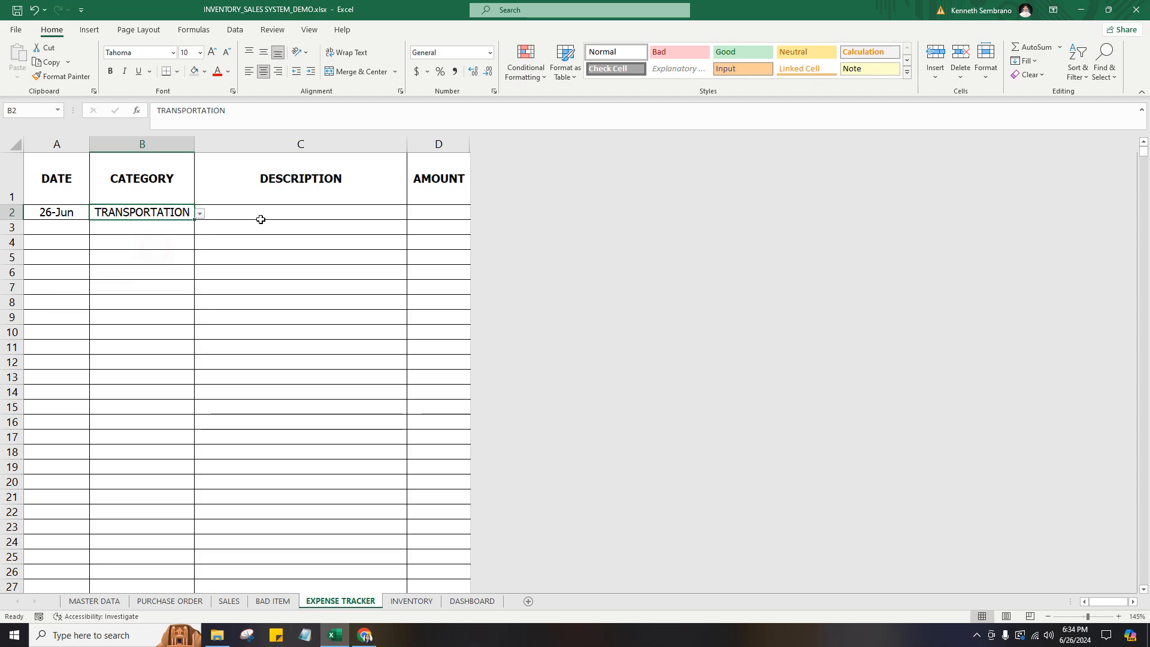
Enter the description GAS ALLOWANCE and the amount 250 for the transportation expense.
{"action": "left_click", "coordinate": [270, 214]}
{"action": "type", "text": "GAS ALLOWANCE"}
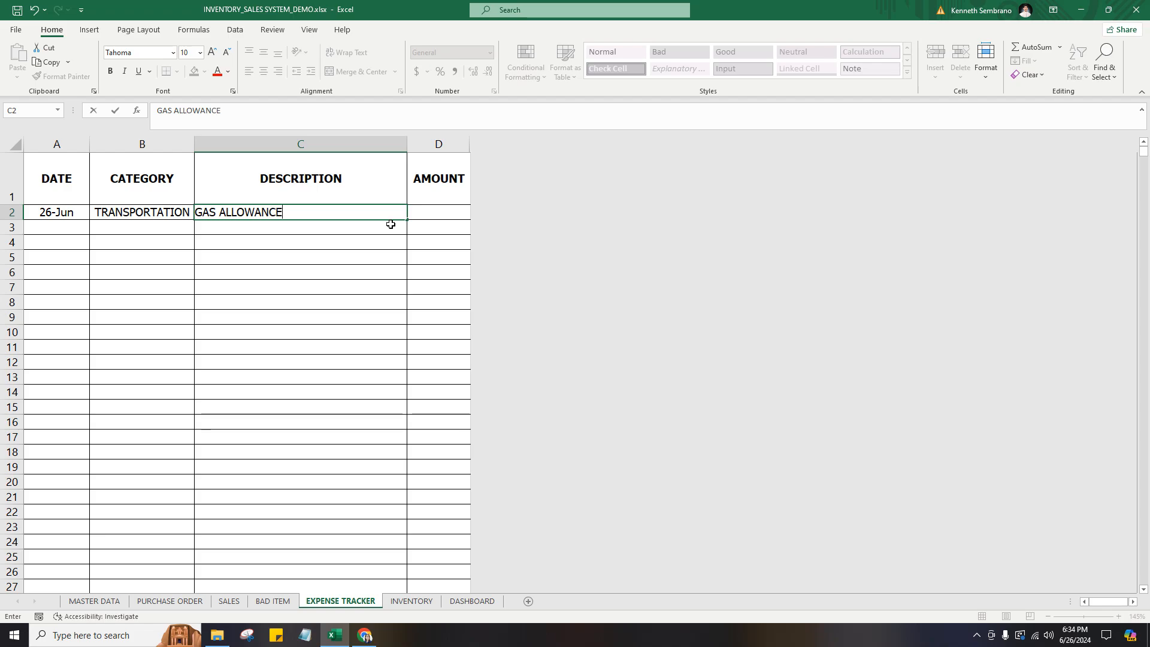
{"action": "key", "text": "Tab"}
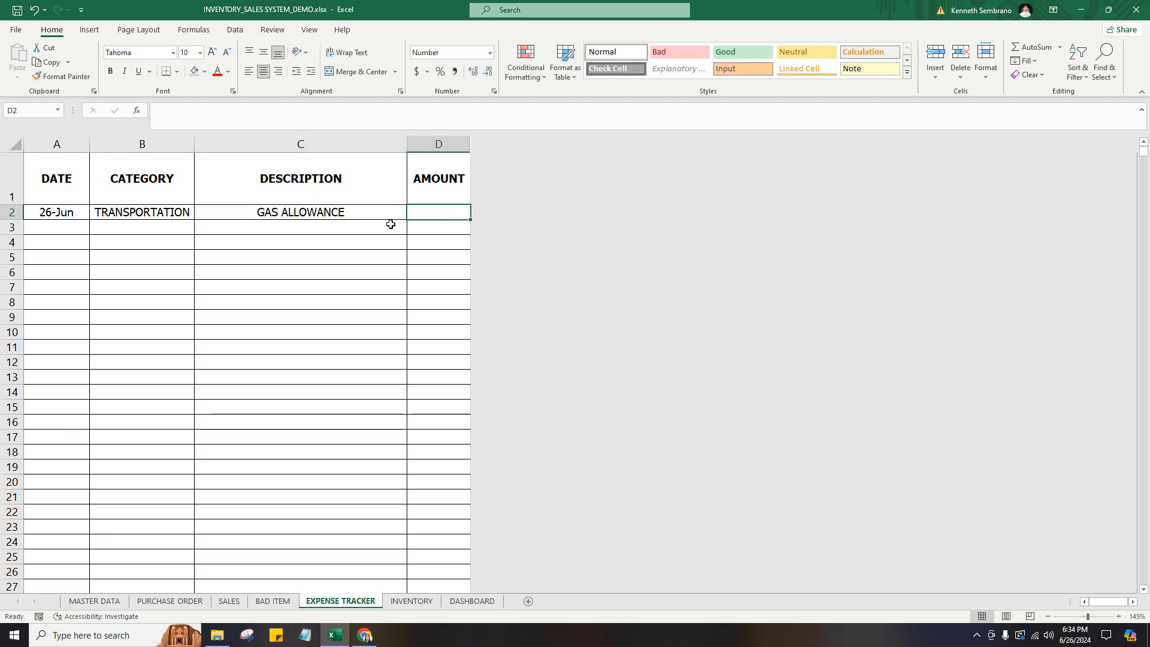
{"action": "type", "text": "250"}
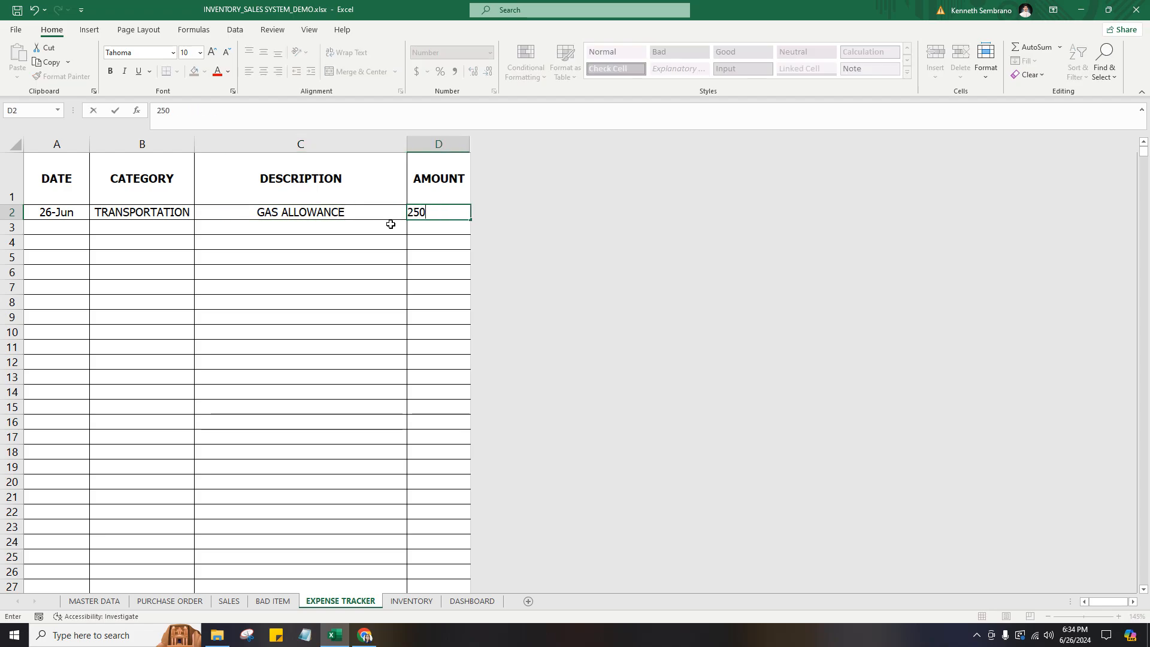
{"action": "left_click", "coordinate": [390, 224]}
Copy the 26-Jun date to the second expense row and set its category to FOOD.
{"action": "left_click", "coordinate": [135, 227]}
{"action": "left_click", "coordinate": [82, 217]}
{"action": "key", "text": "ctrl+c"}
{"action": "left_click", "coordinate": [76, 228]}
{"action": "key", "text": "ctrl+v"}
{"action": "left_click", "coordinate": [128, 228]}
{"action": "key", "text": "Escape"}
{"action": "left_click", "coordinate": [199, 229]}
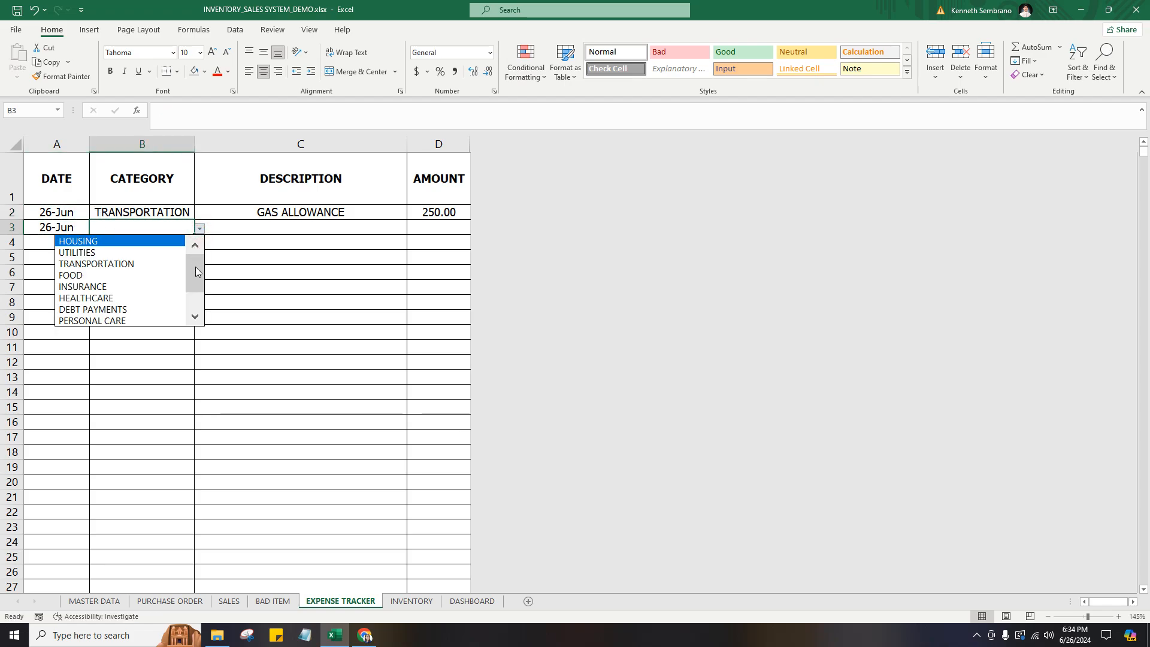
{"action": "left_click", "coordinate": [147, 275]}
Enter the description LUNCH and the amount 500 for the food expense.
{"action": "left_click", "coordinate": [290, 232]}
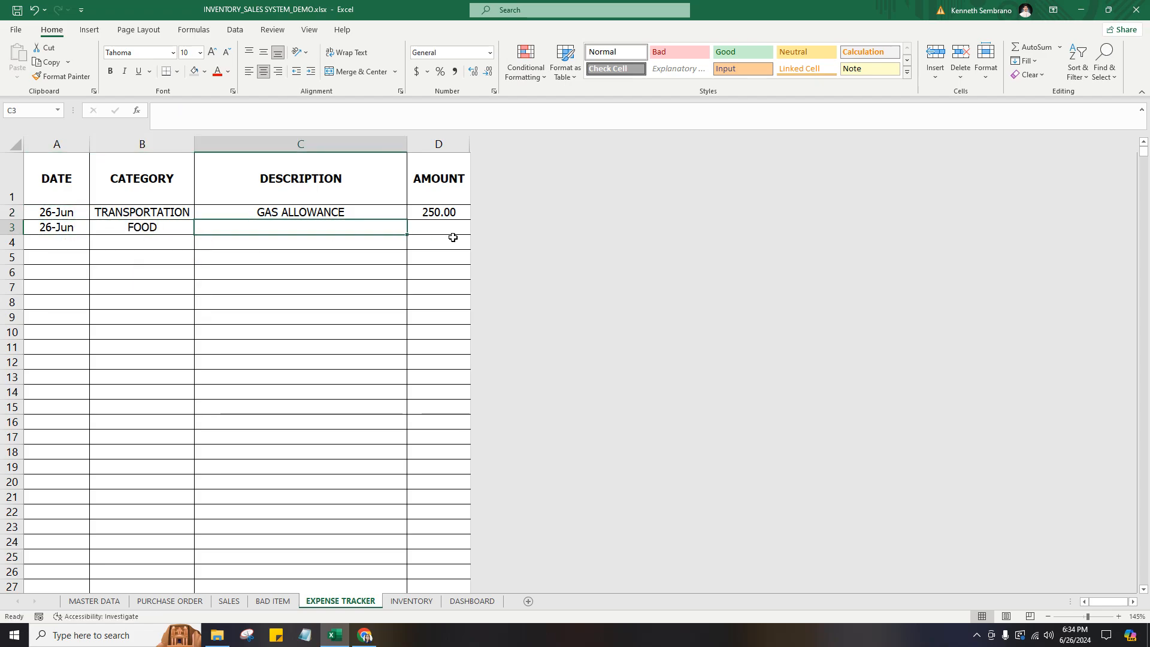
{"action": "type", "text": "LUNCH"}
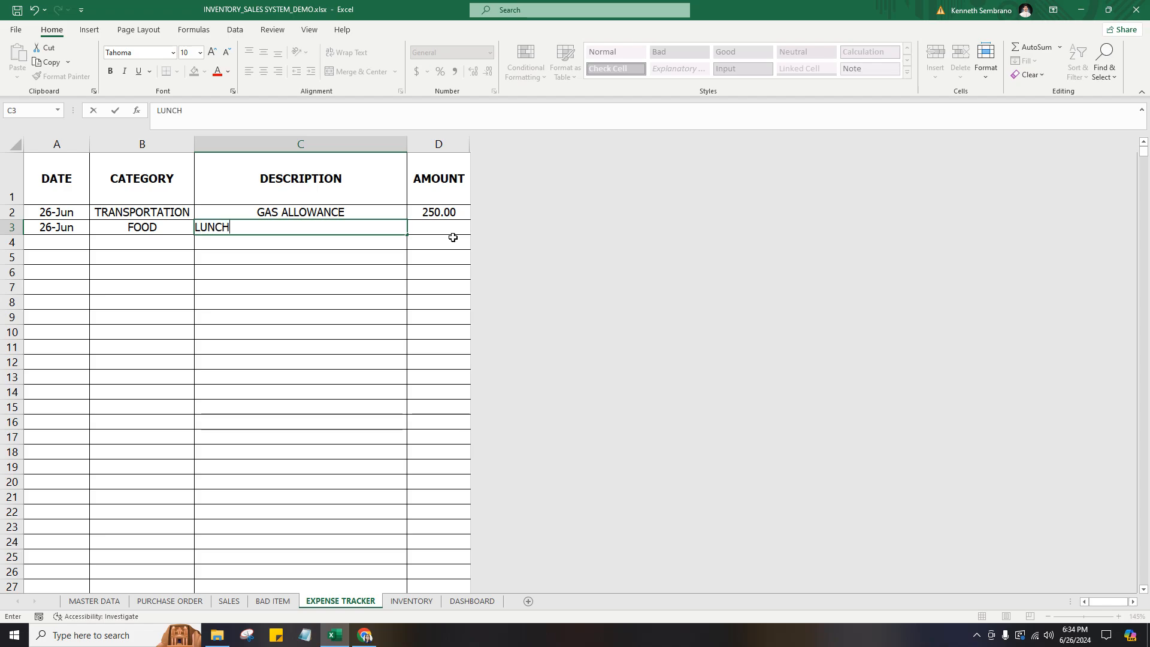
{"action": "key", "text": "Tab"}
{"action": "type", "text": "500"}
{"action": "key", "text": "Return"}
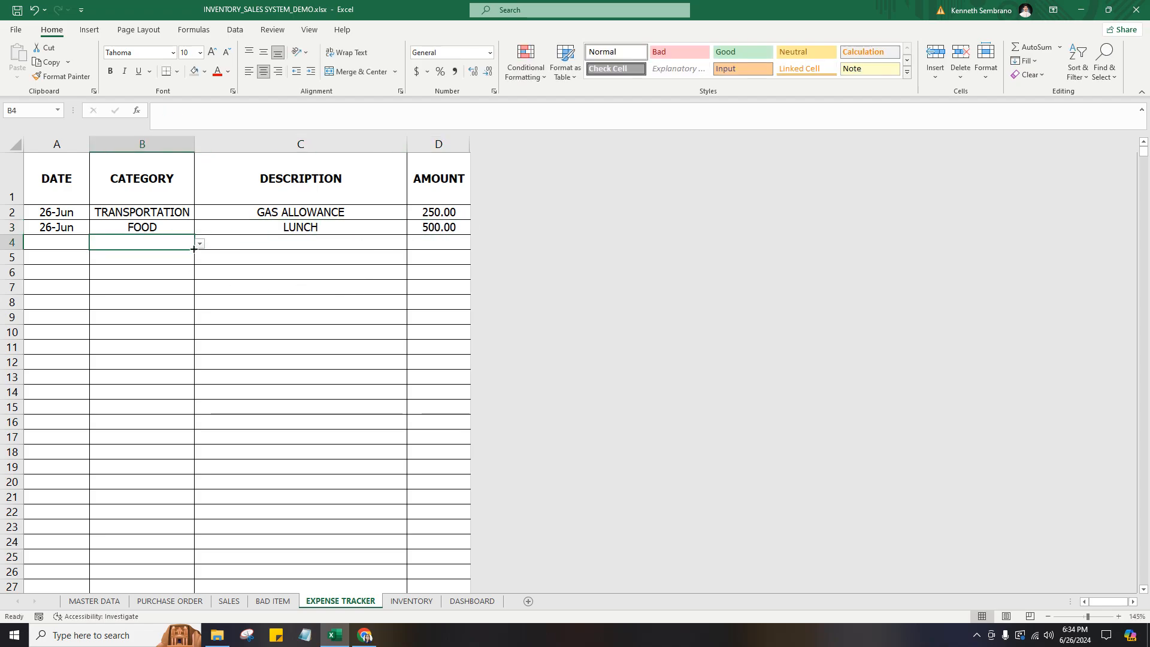
Add a third expense with the category UTILITIES, the description ELECTRIC BILLS and the amount 2,000.
{"action": "left_click", "coordinate": [200, 243]}
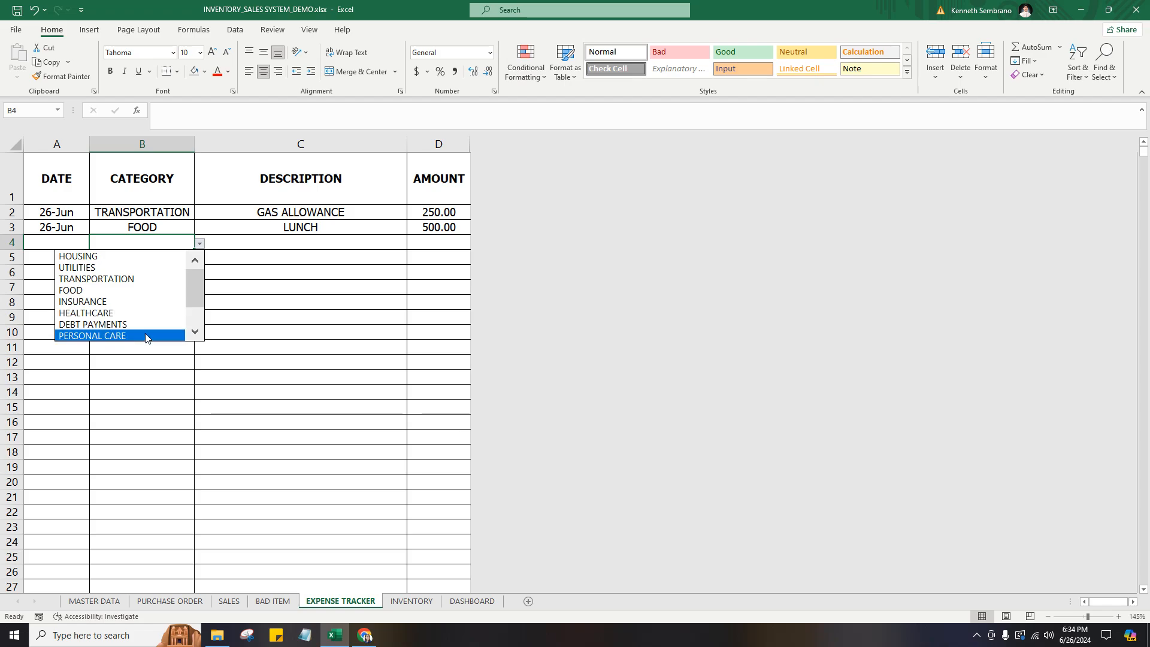
{"action": "left_click", "coordinate": [137, 271]}
{"action": "key", "text": "Tab"}
{"action": "type", "text": "ELECTRIC BILLS"}
{"action": "key", "text": "Tab"}
{"action": "type", "text": "2,000"}
{"action": "key", "text": "Return"}
Copy the 26-Jun date from the food expense to the utilities expense.
{"action": "left_click", "coordinate": [71, 230]}
{"action": "key", "text": "ctrl+c"}
{"action": "left_click", "coordinate": [69, 243]}
{"action": "key", "text": "ctrl+v"}
{"action": "key", "text": "Escape"}
Review the item stock levels on the INVENTORY sheet.
{"action": "left_click", "coordinate": [411, 601]}
{"action": "left_click", "coordinate": [324, 600]}
{"action": "mouse_move", "coordinate": [323, 601]}
{"action": "left_mouse_down"}
{"action": "mouse_move", "coordinate": [246, 601]}
{"action": "mouse_move", "coordinate": [389, 601]}
{"action": "left_mouse_up"}
{"action": "left_click", "coordinate": [411, 600]}
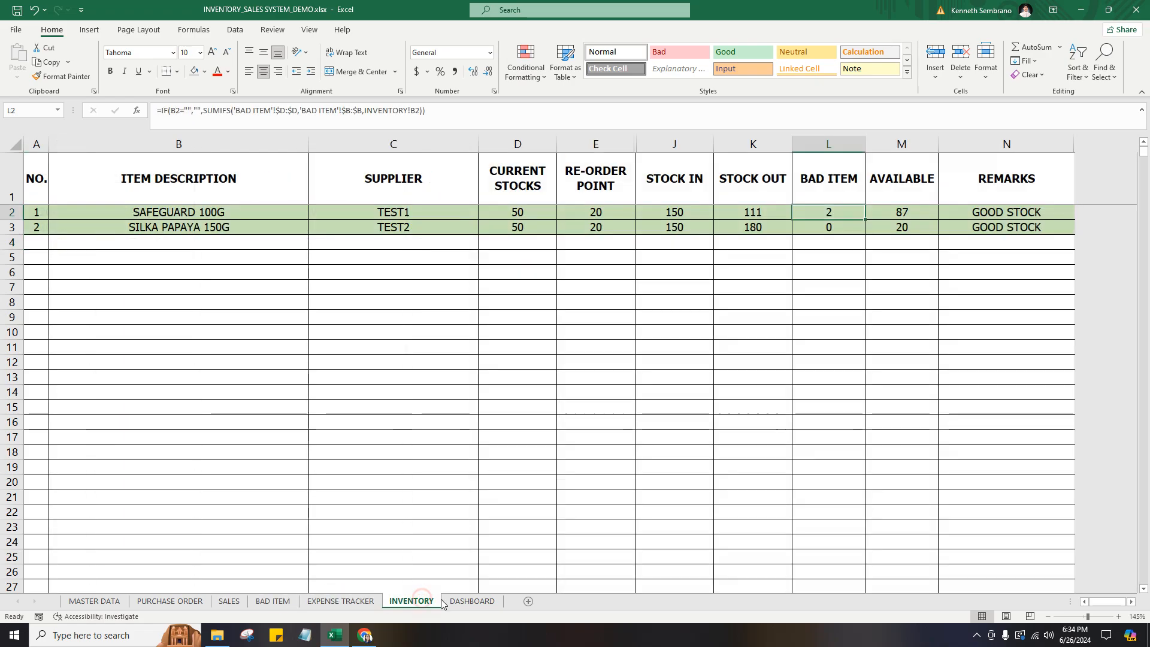
Refresh all data for the DASHBOARD sheet's charts and return to the MASTER DATA sheet.
{"action": "left_click", "coordinate": [472, 601]}
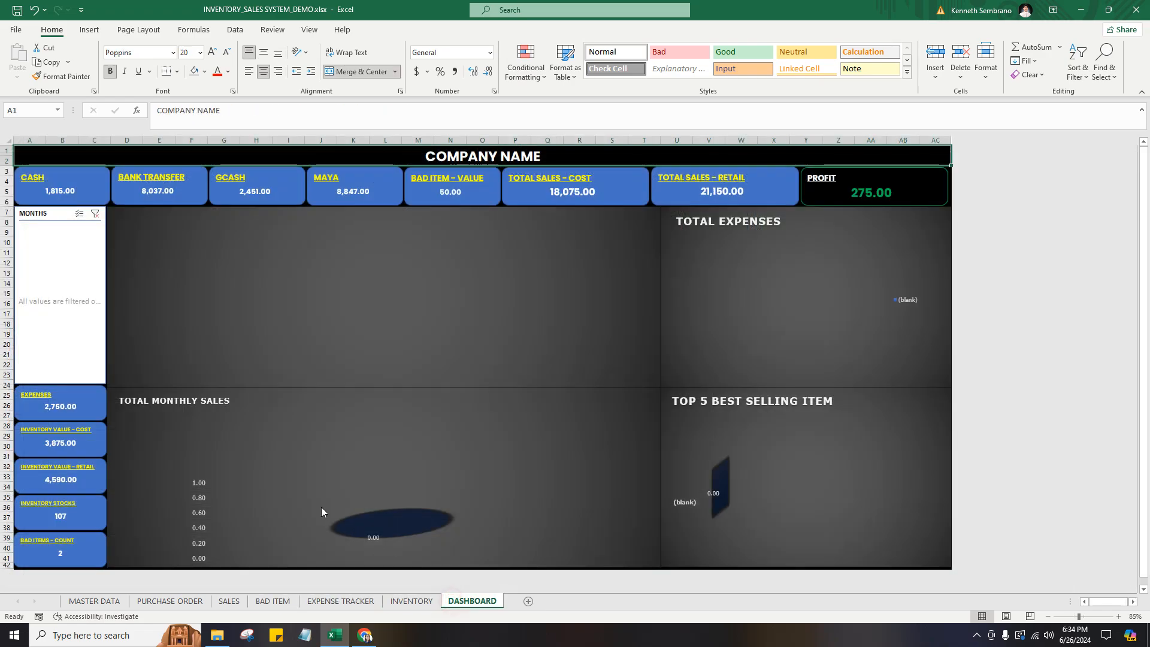
{"action": "left_click", "coordinate": [239, 32]}
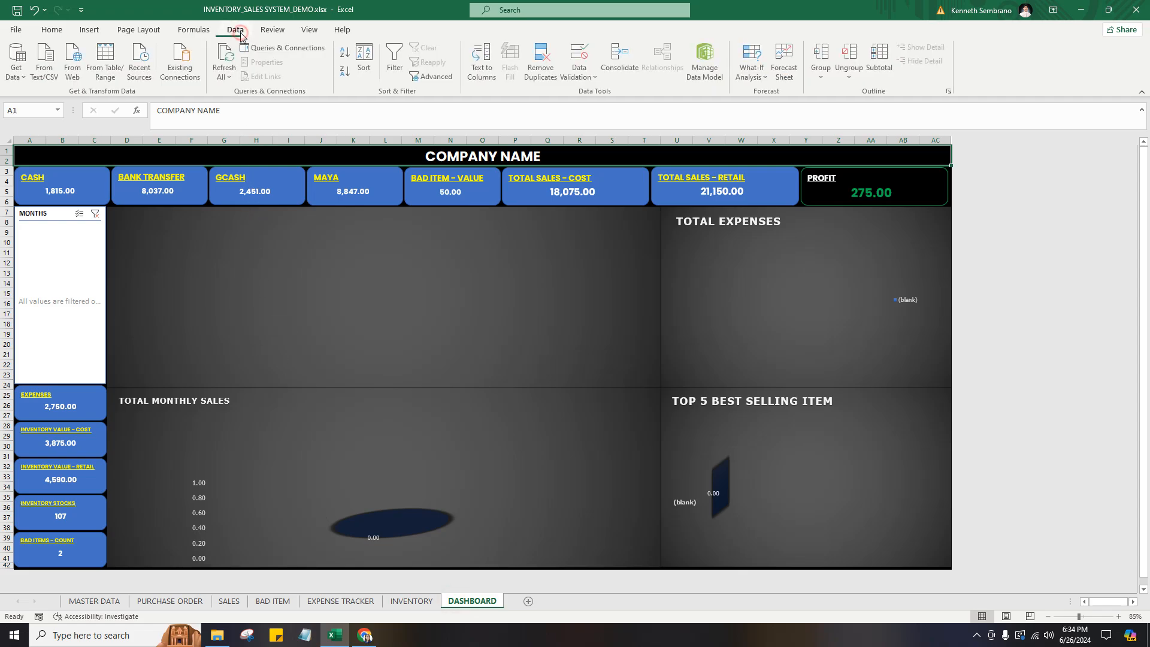
{"action": "left_click", "coordinate": [226, 60]}
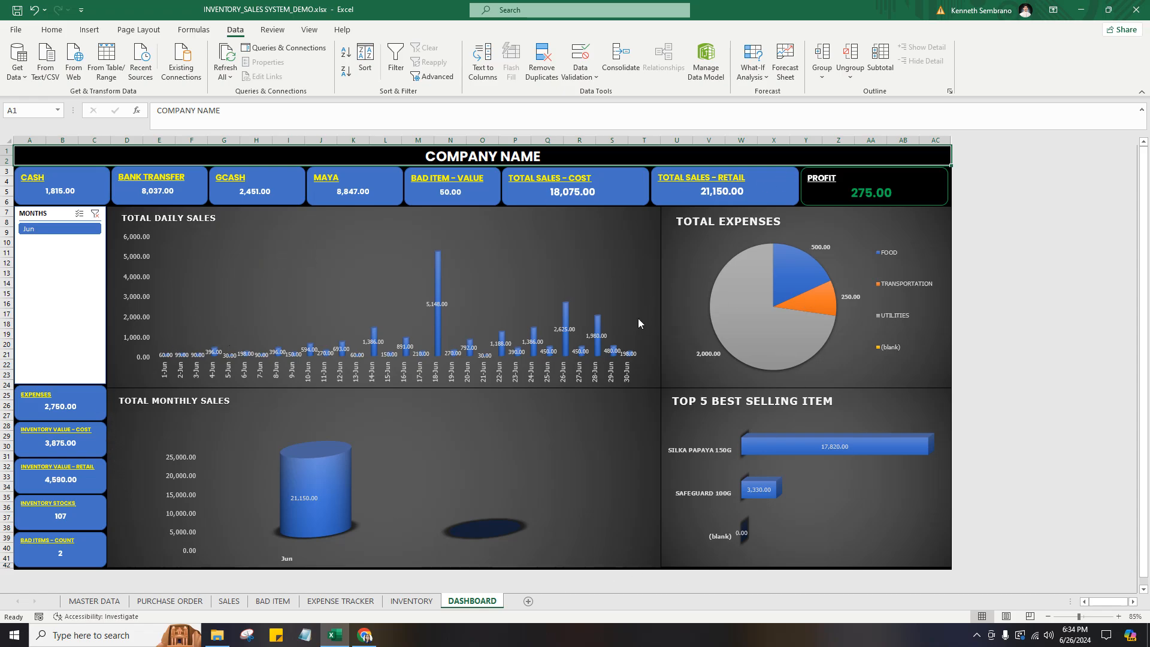
{"action": "left_click", "coordinate": [94, 600]}
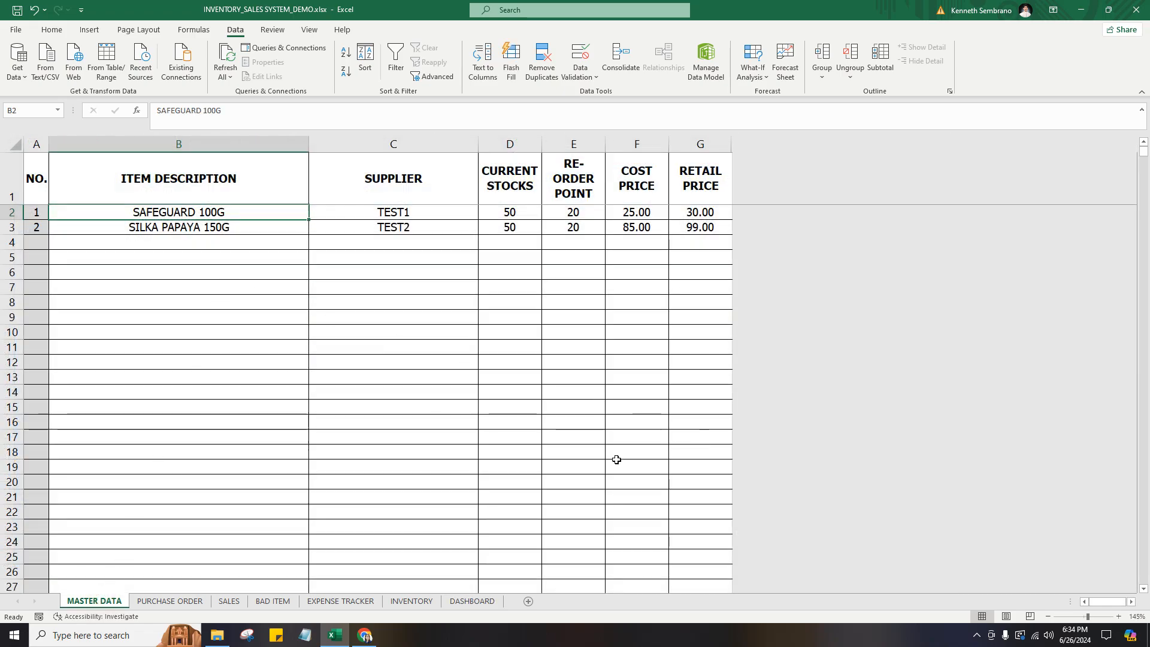